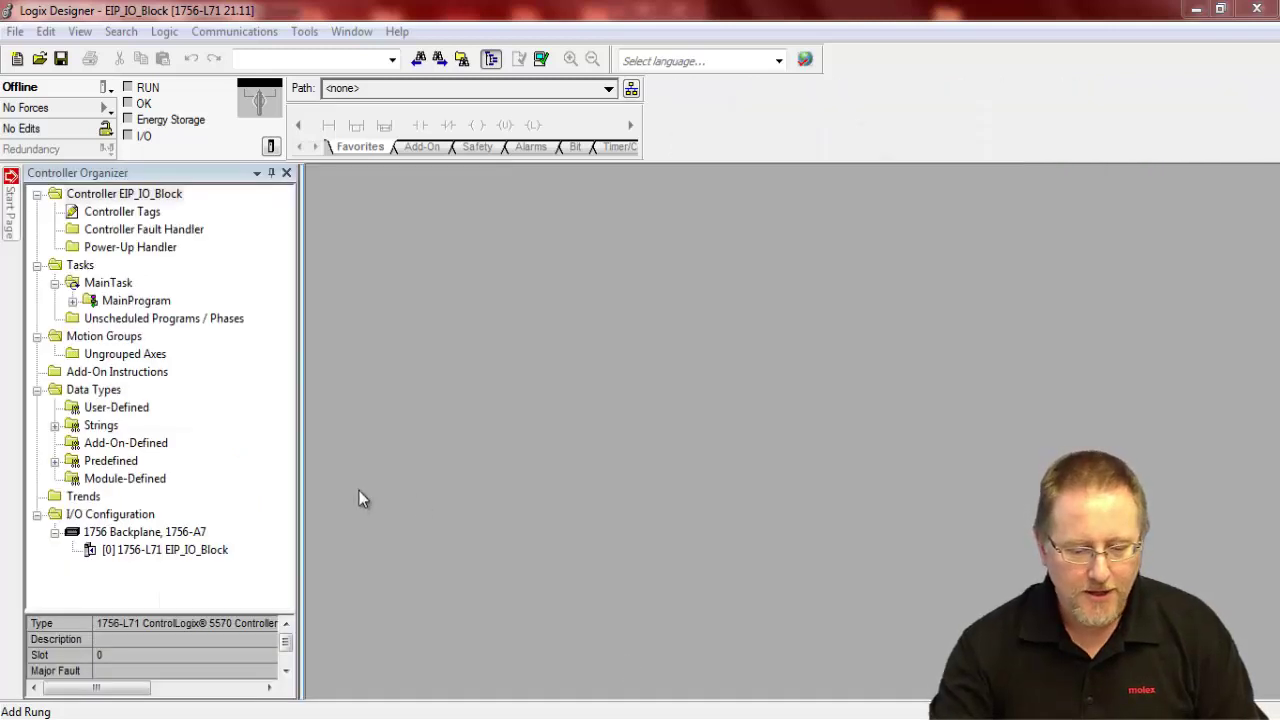
Step: Add a new 1756-ENBT module to the 1756 Backplane from the module catalog
right_click(125, 537)
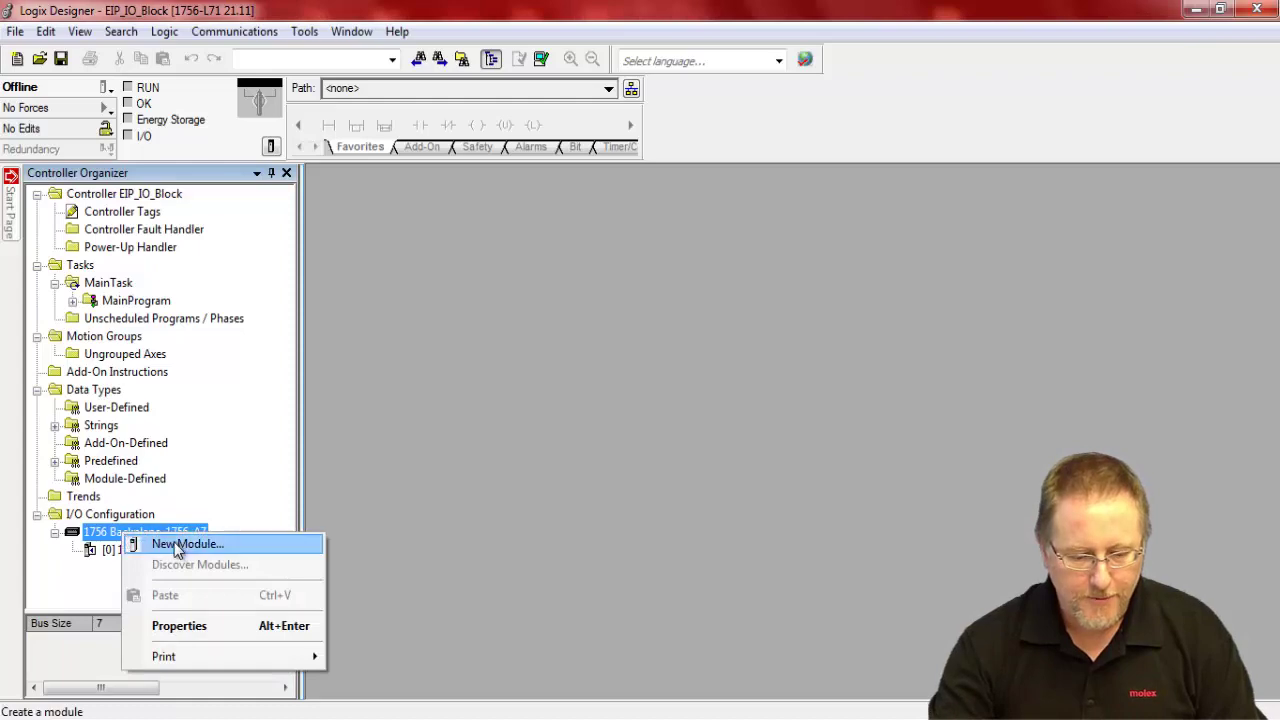
left_click(177, 545)
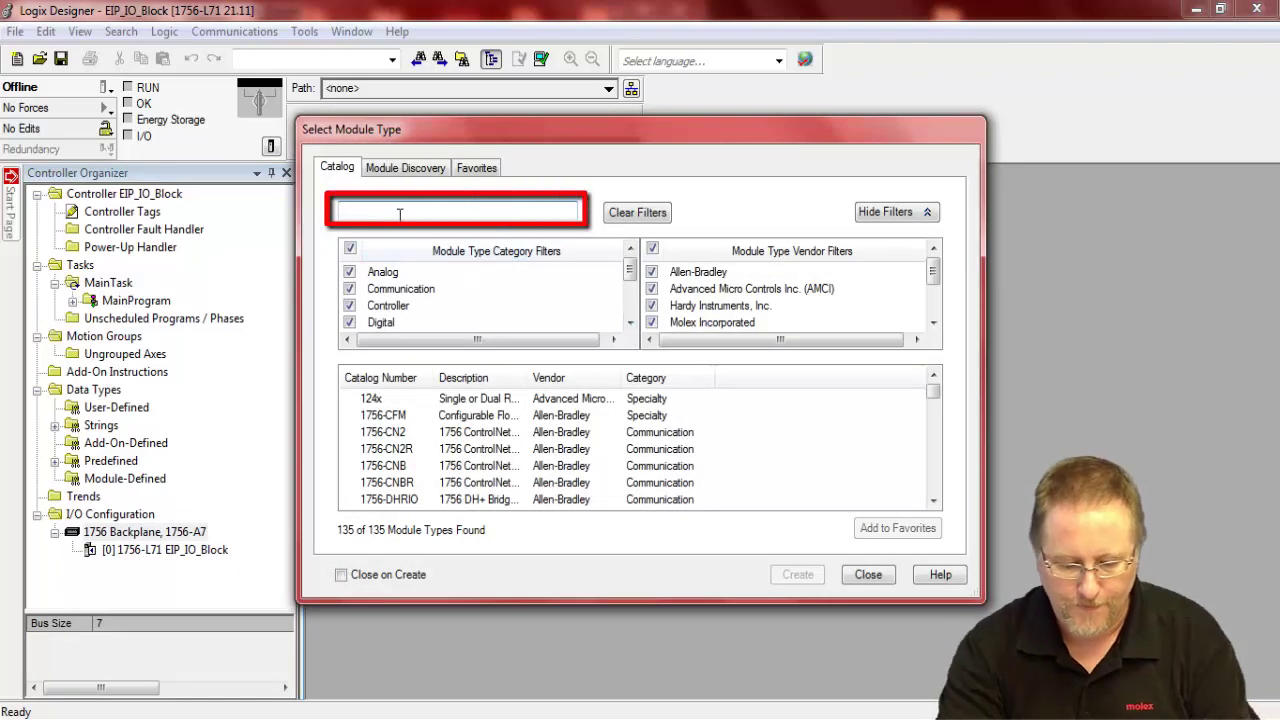
type("enbt")
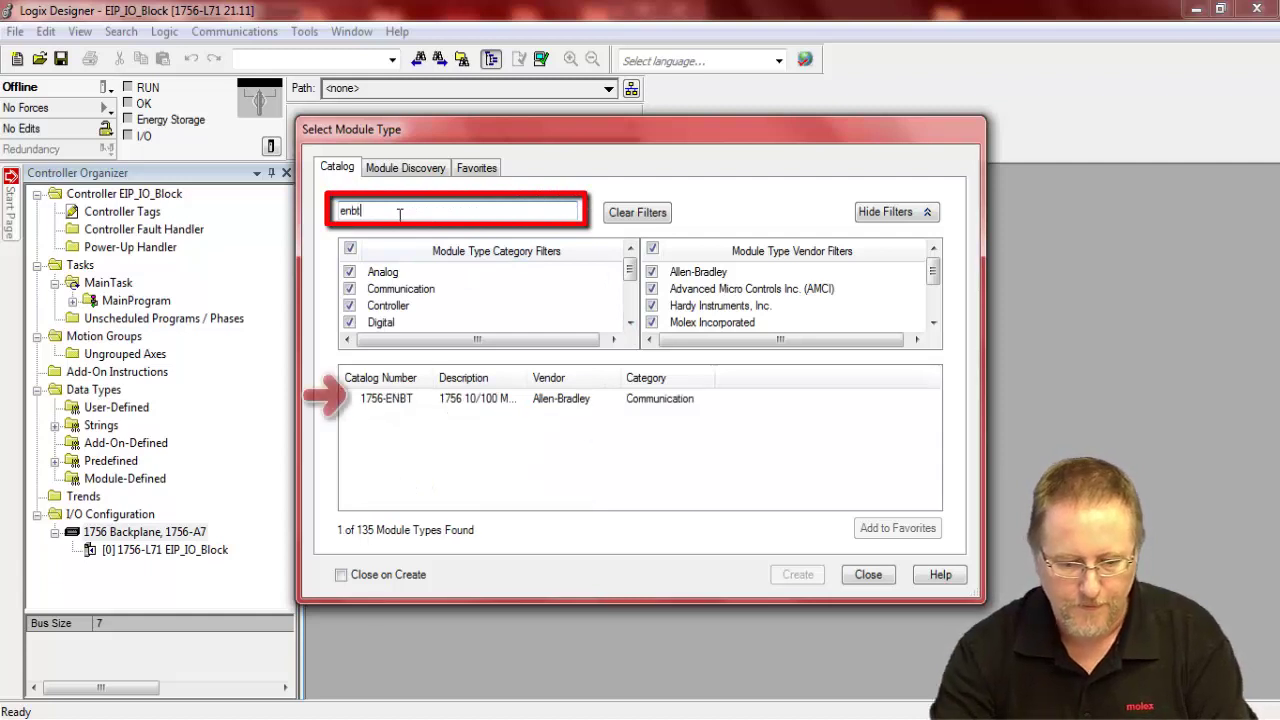
left_click(502, 400)
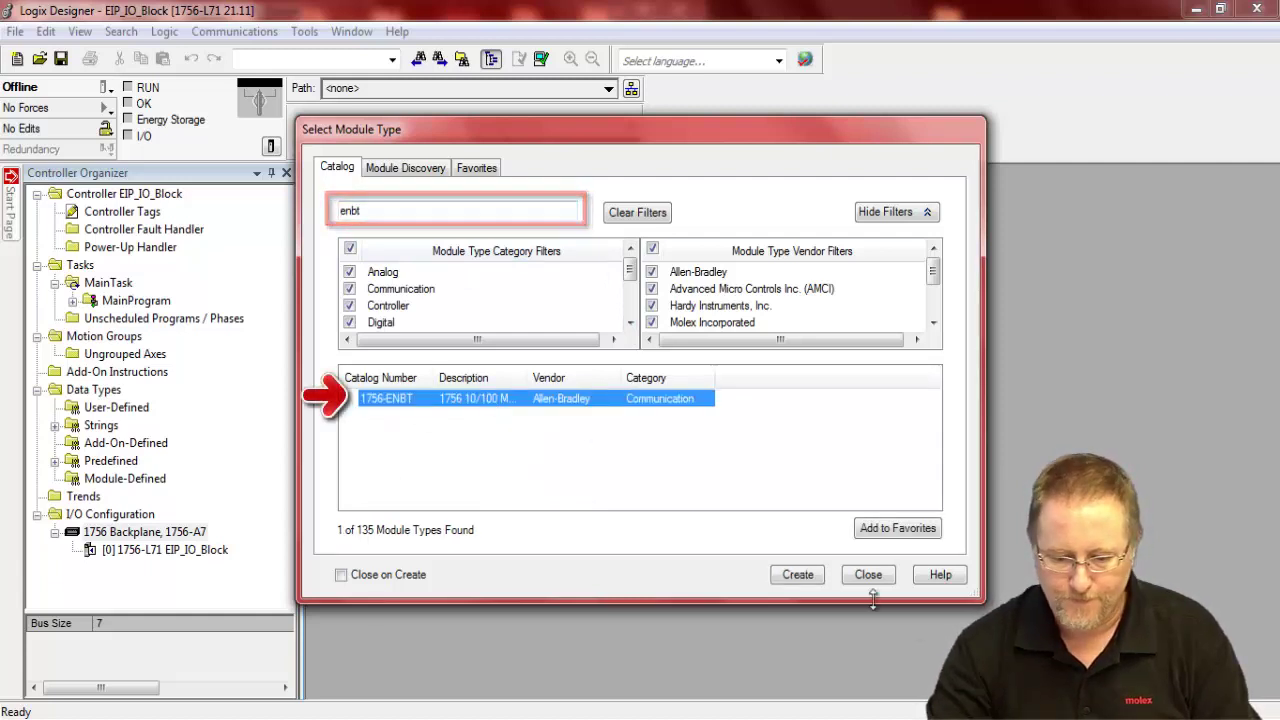
left_click(813, 578)
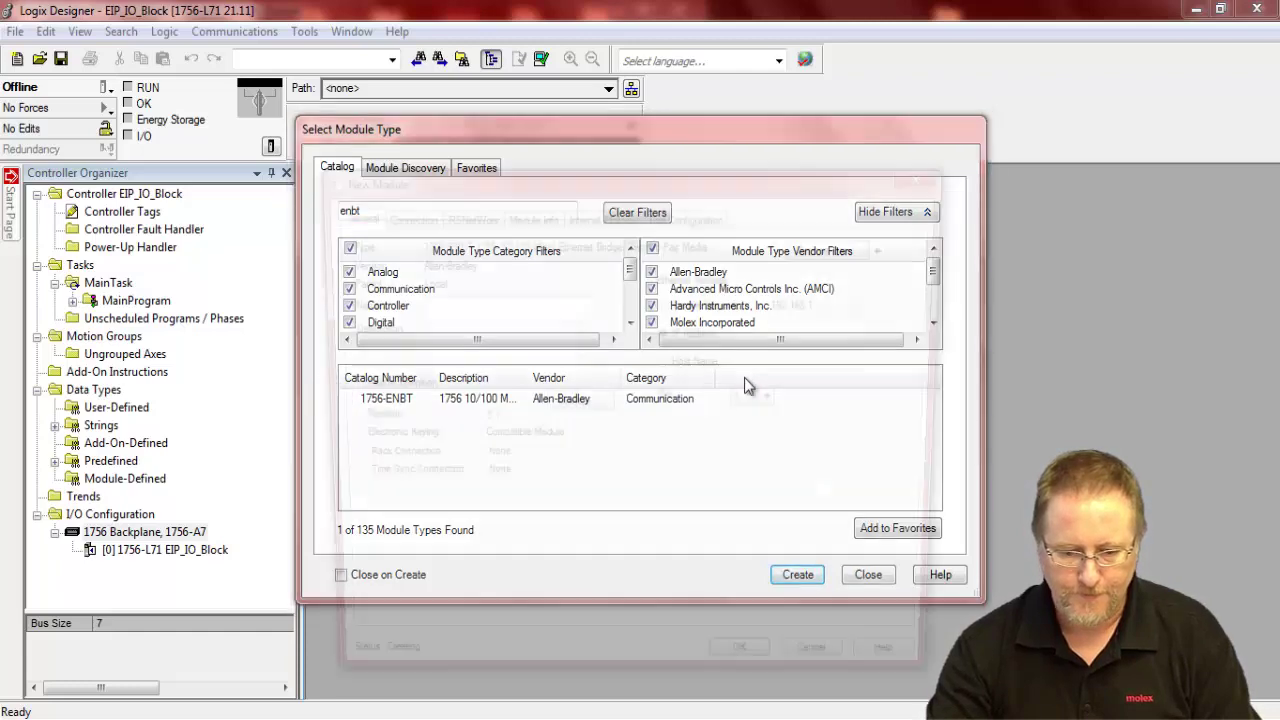
Step: Name the module ENBT with IP address 192.168.1.9, confirm it, and close the catalog
type("E")
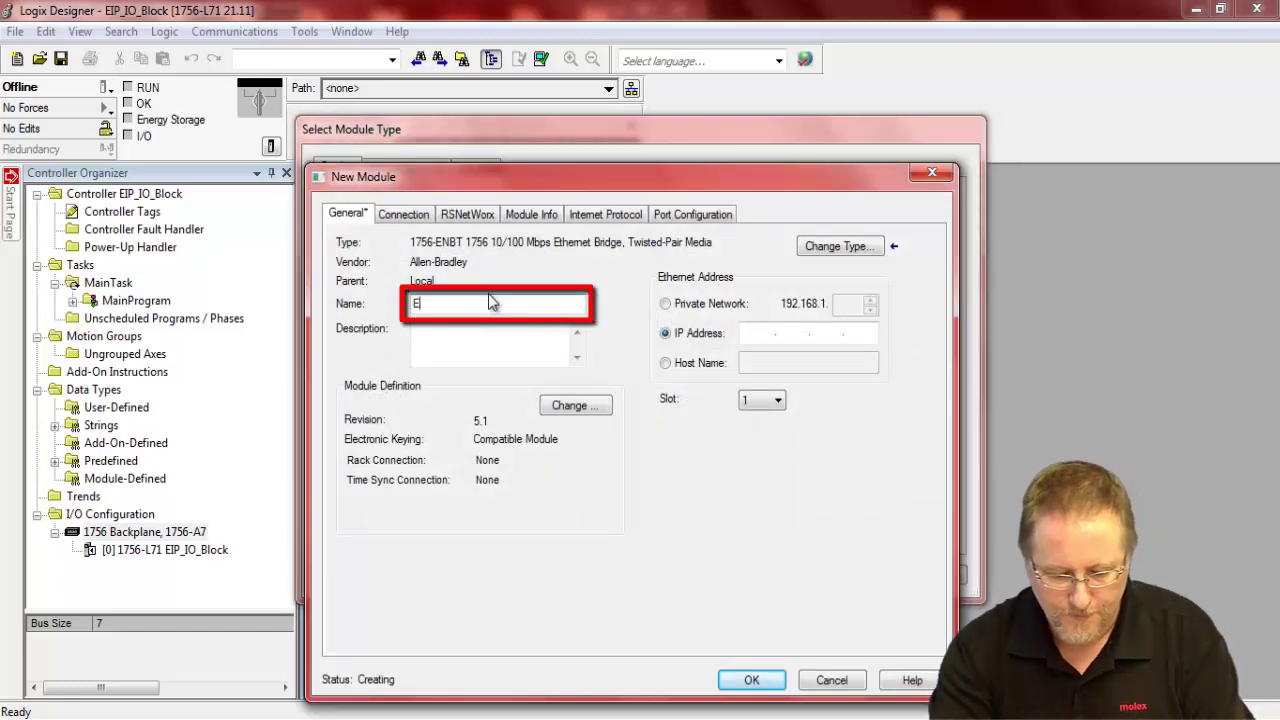
type("NBT")
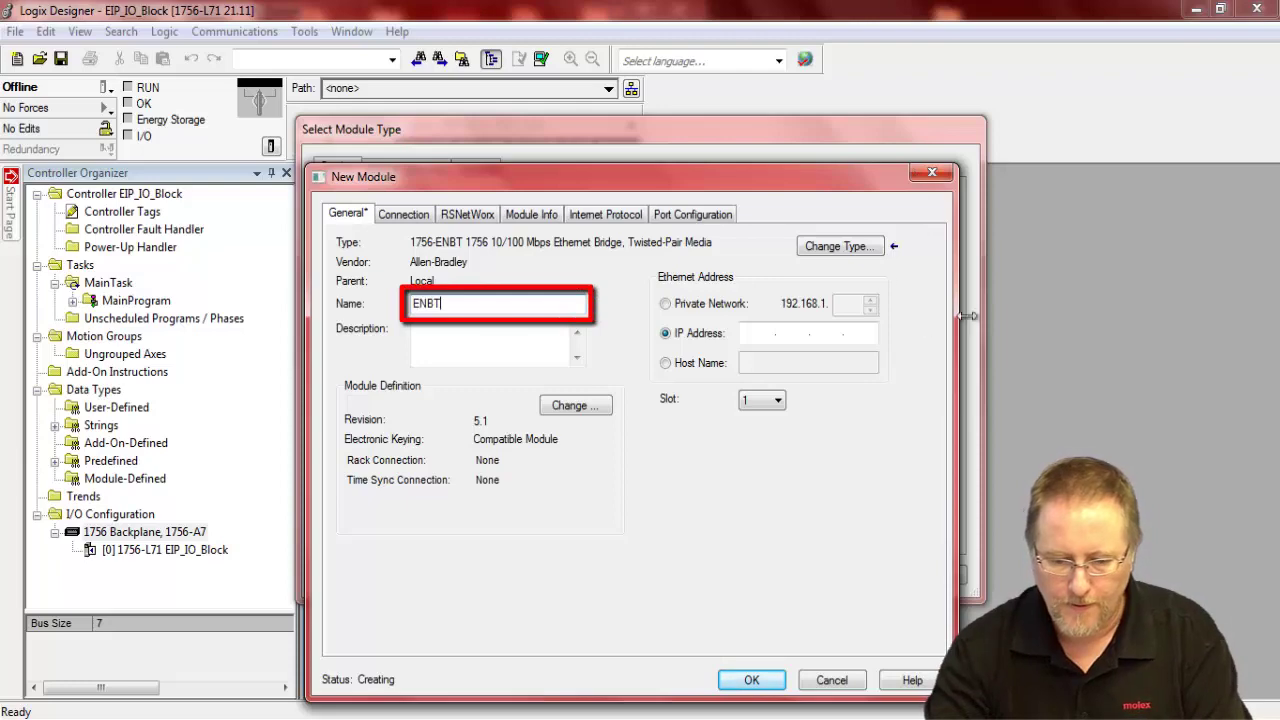
left_click(757, 333)
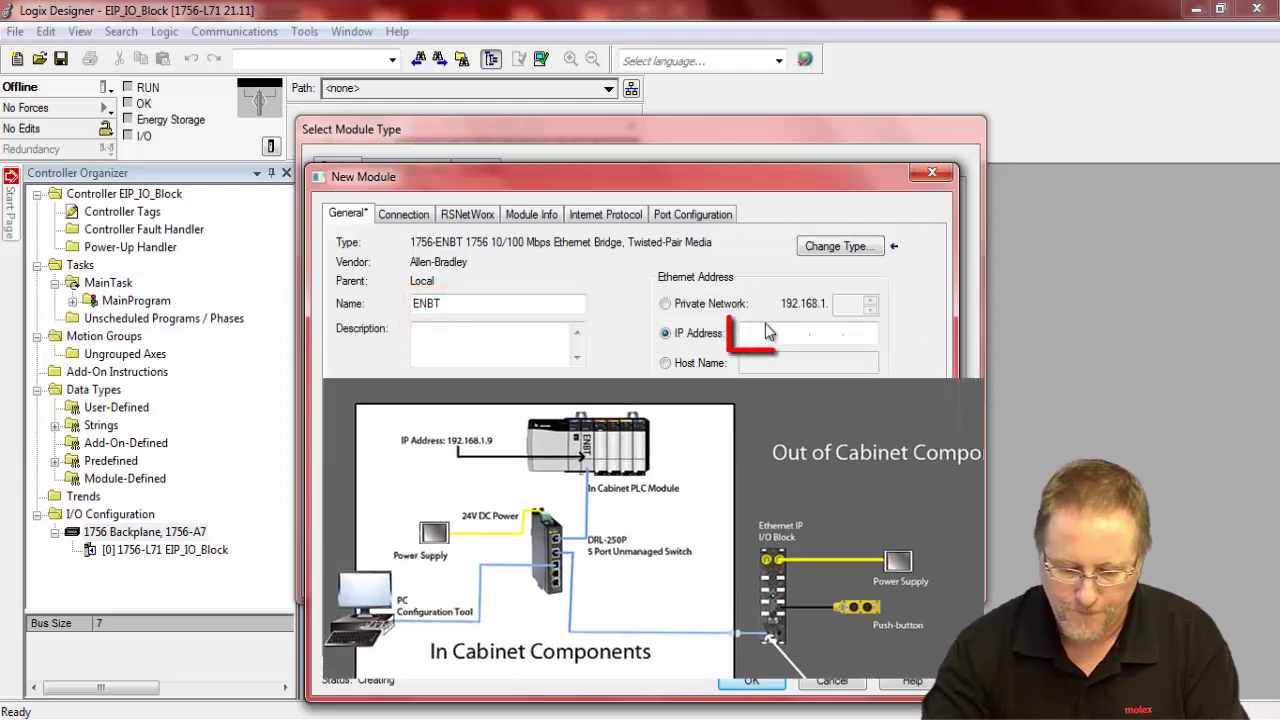
type("192 . 168 . 1 .")
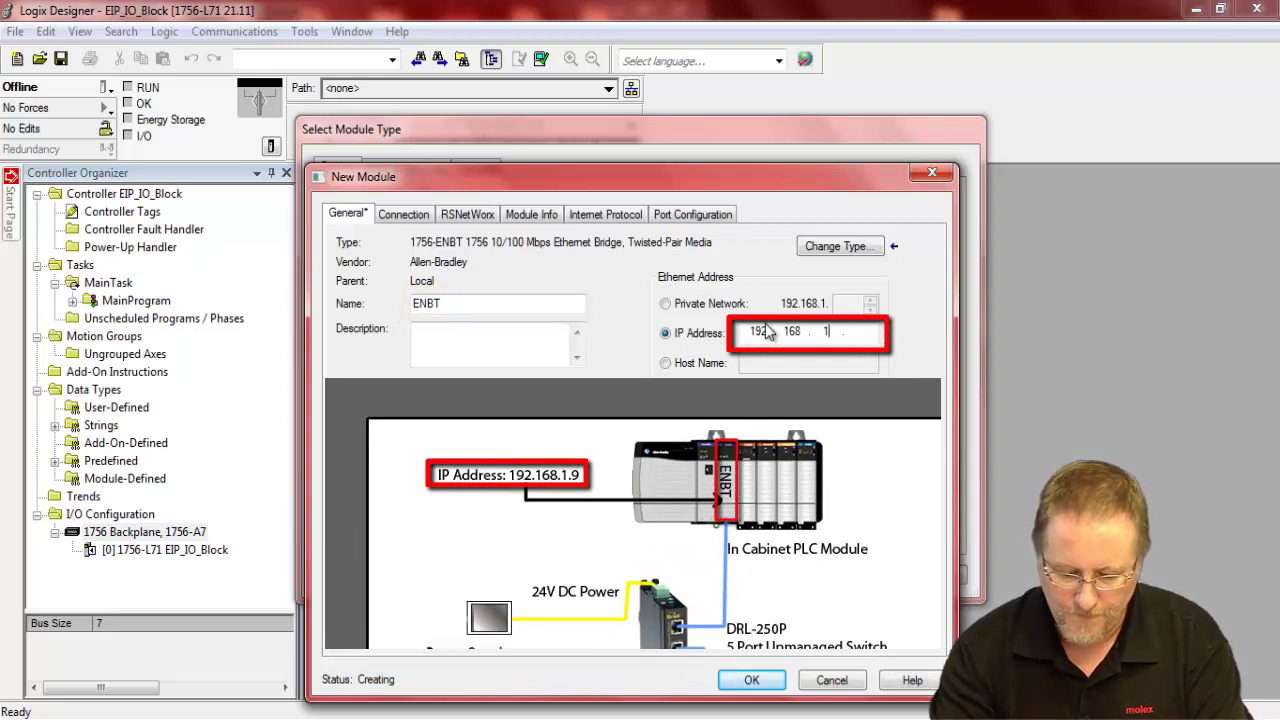
type(" 9")
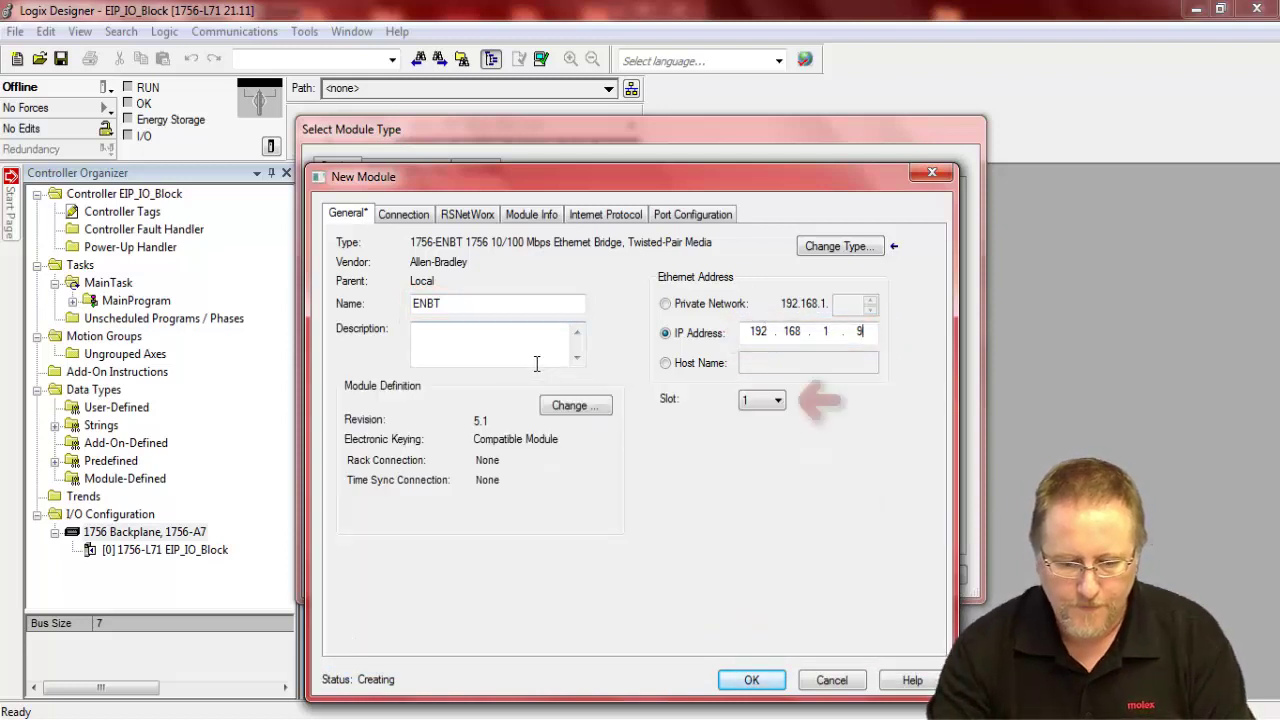
left_click(751, 680)
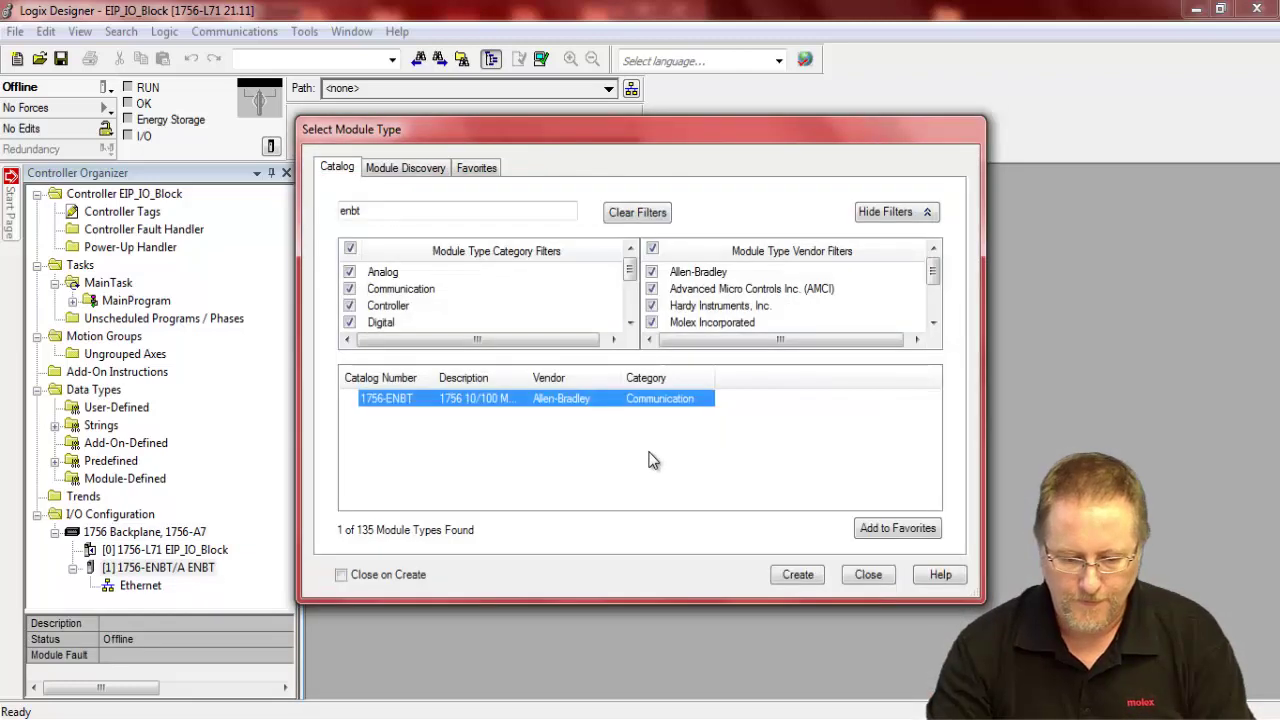
left_click(858, 580)
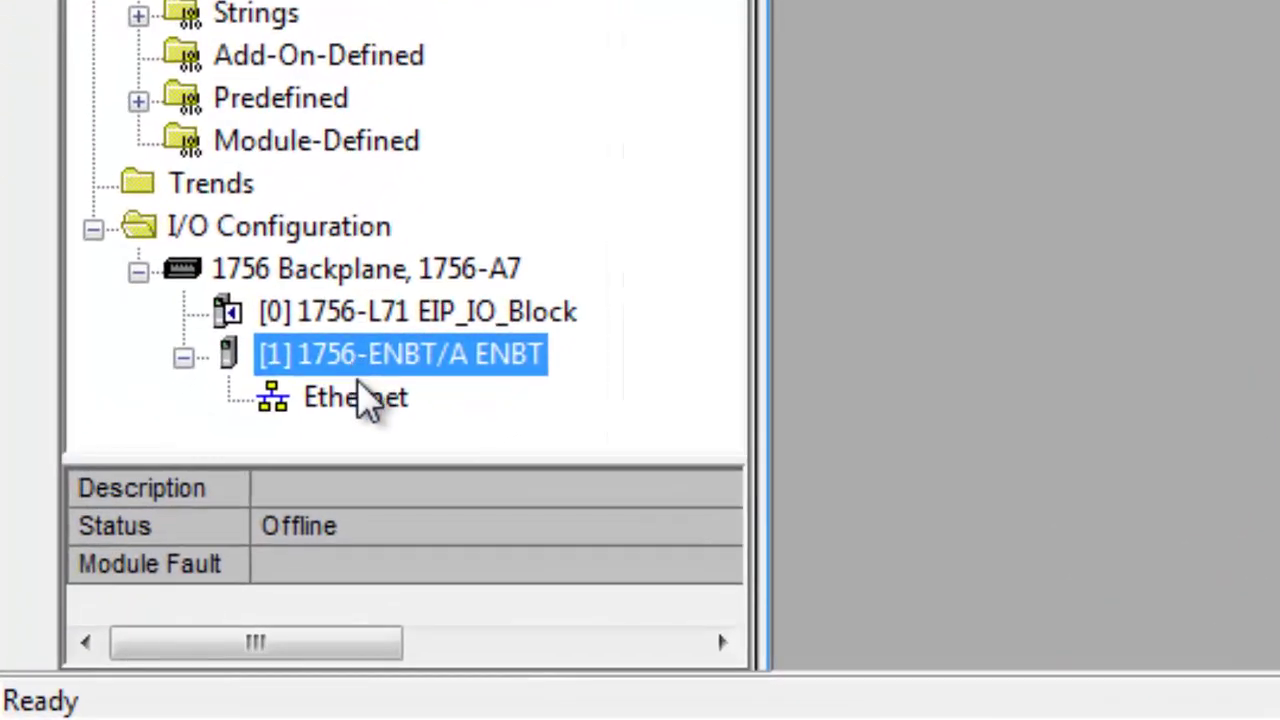
Step: Under the ENBT's Ethernet network, search the catalog for 'tcd' and create a TCDEI-888P-D1U-G module
right_click(145, 584)
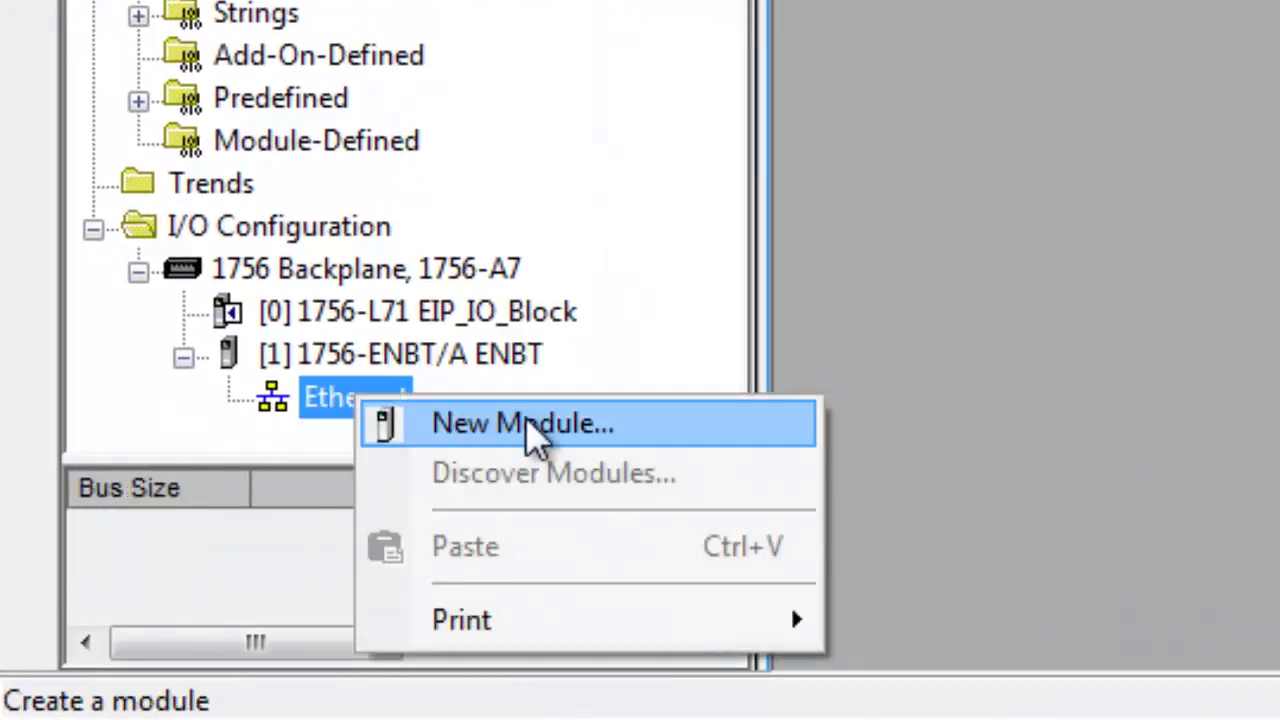
left_click(527, 420)
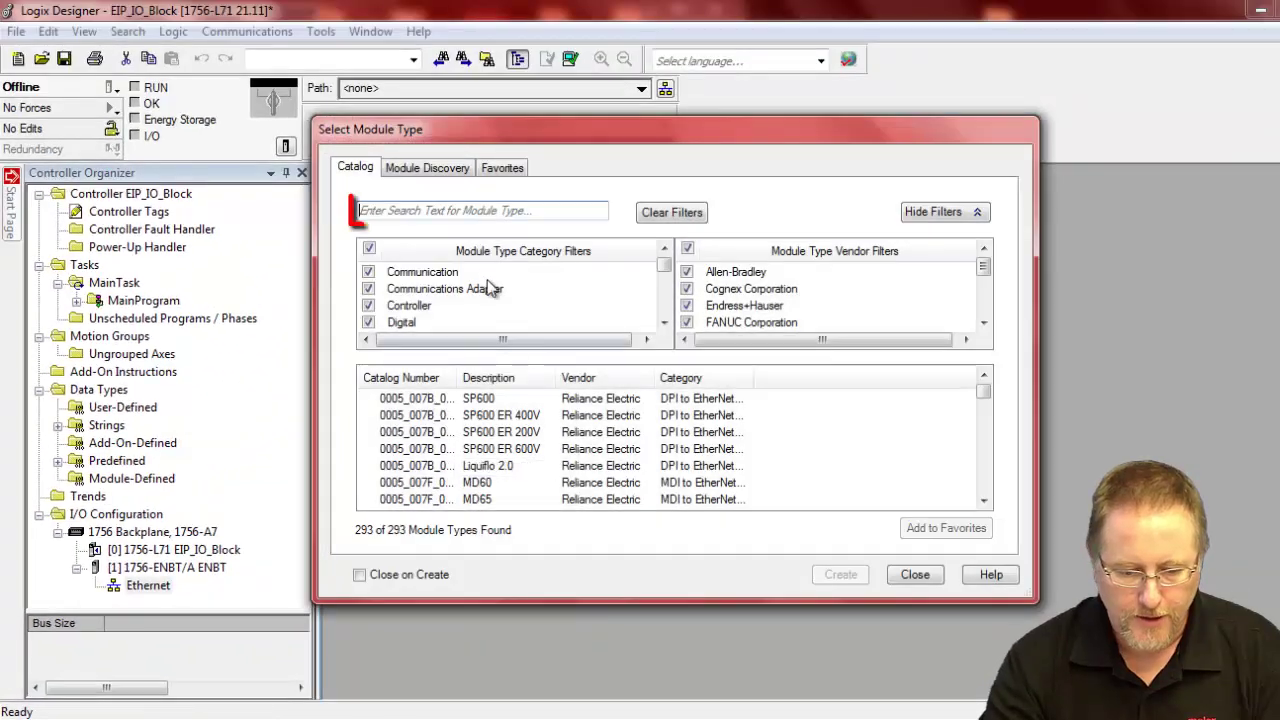
left_click(448, 211)
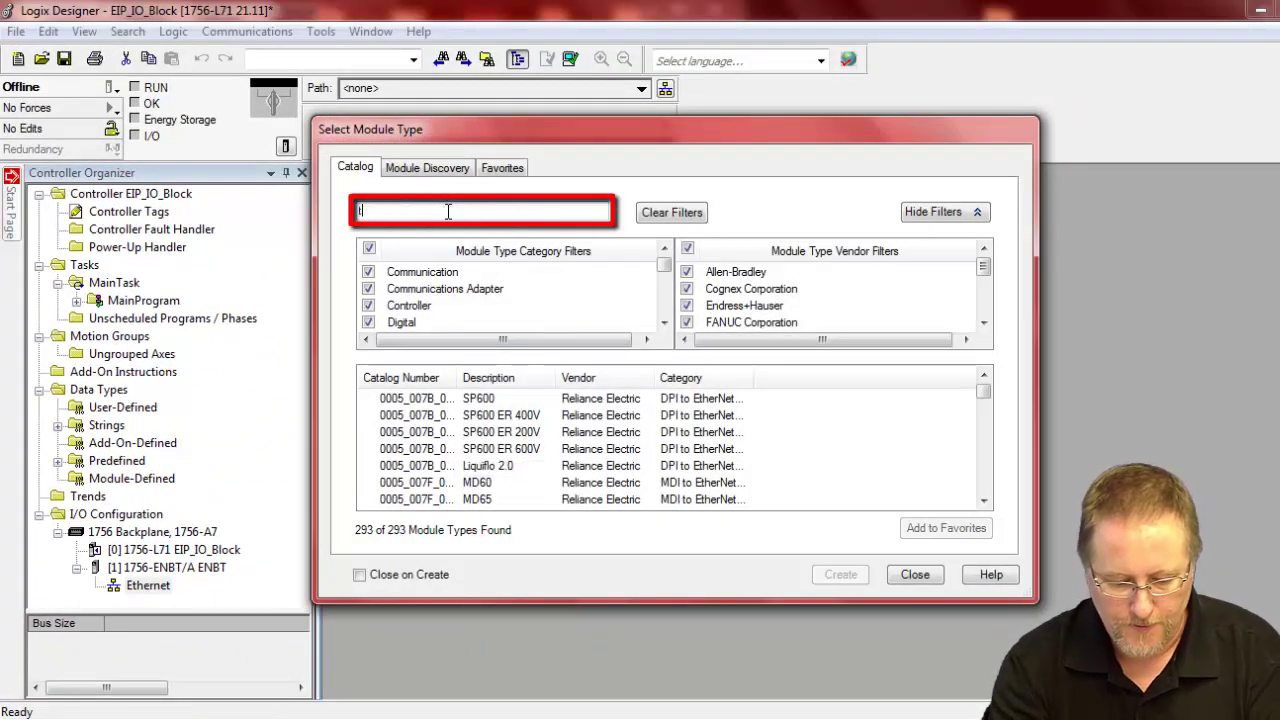
type("tcd")
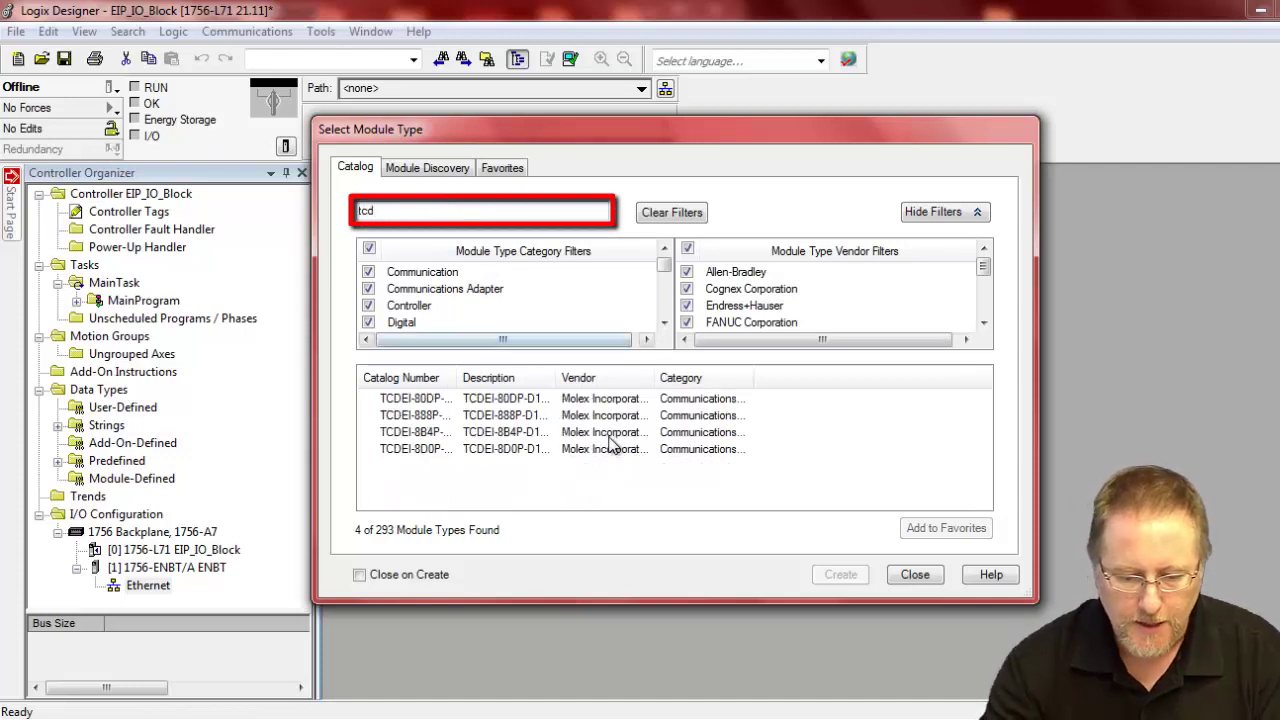
left_click_drag(556, 378, 619, 378)
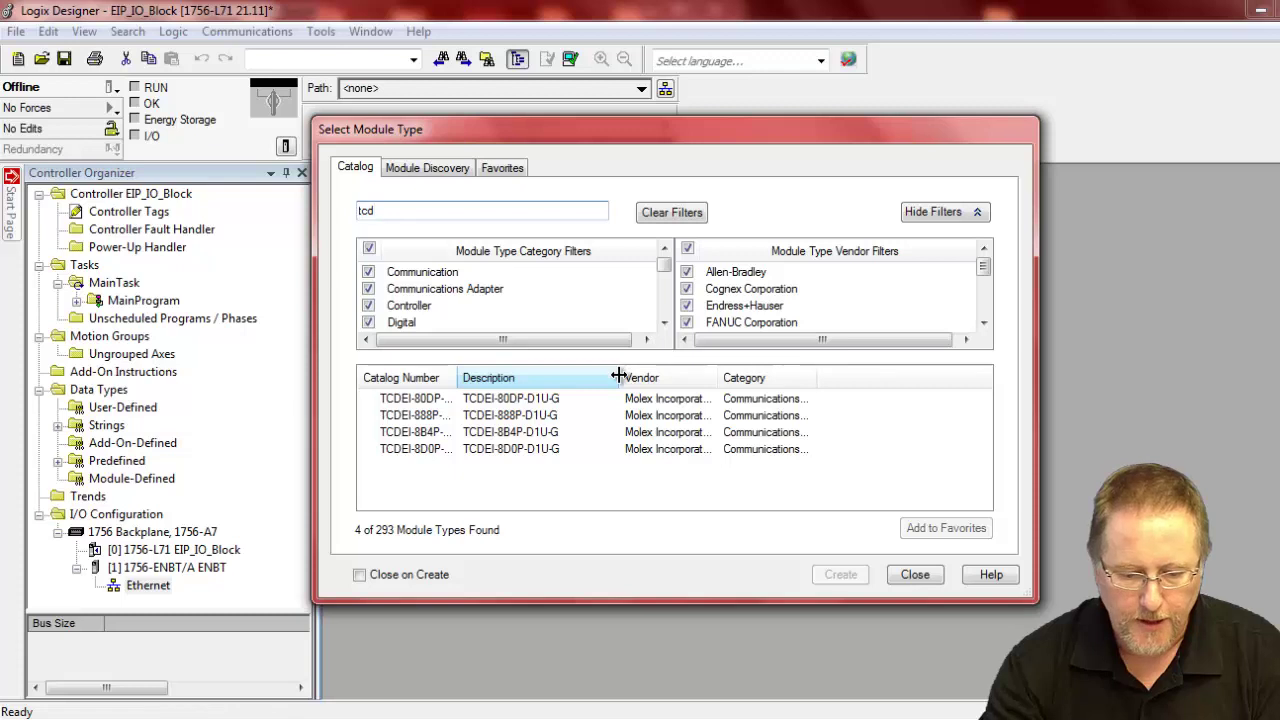
left_click(468, 416)
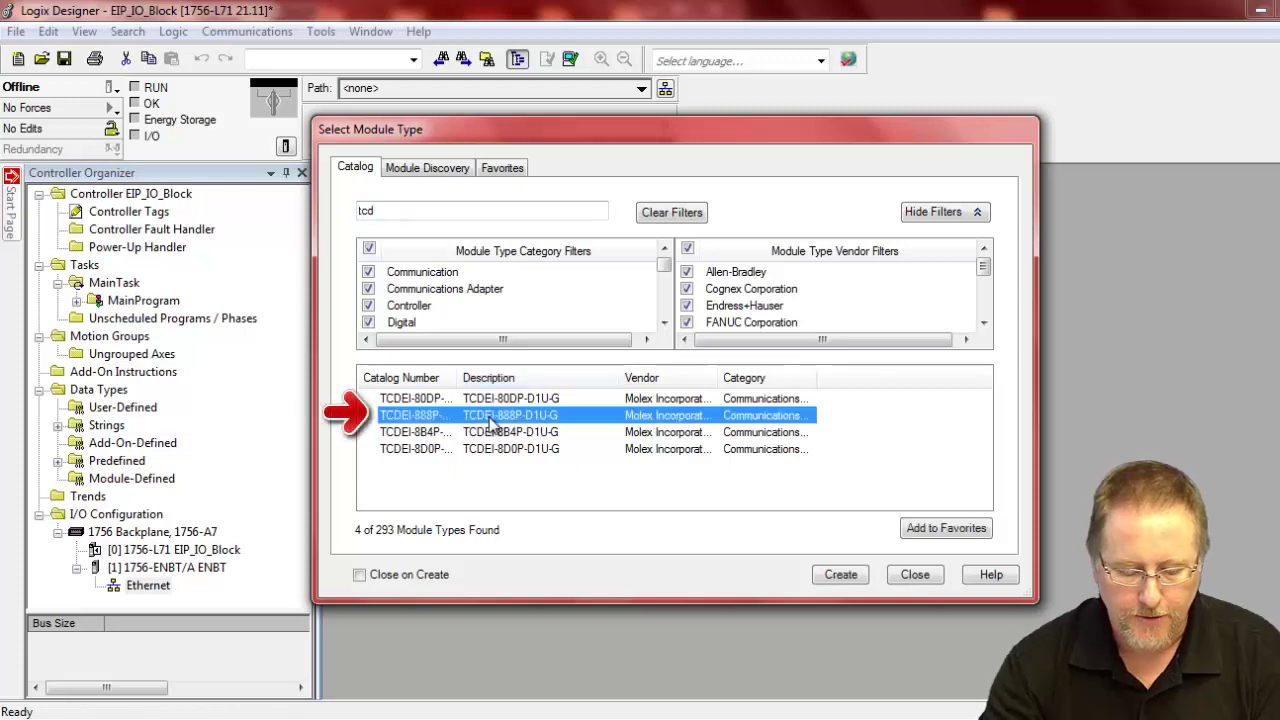
left_click_drag(459, 378, 500, 377)
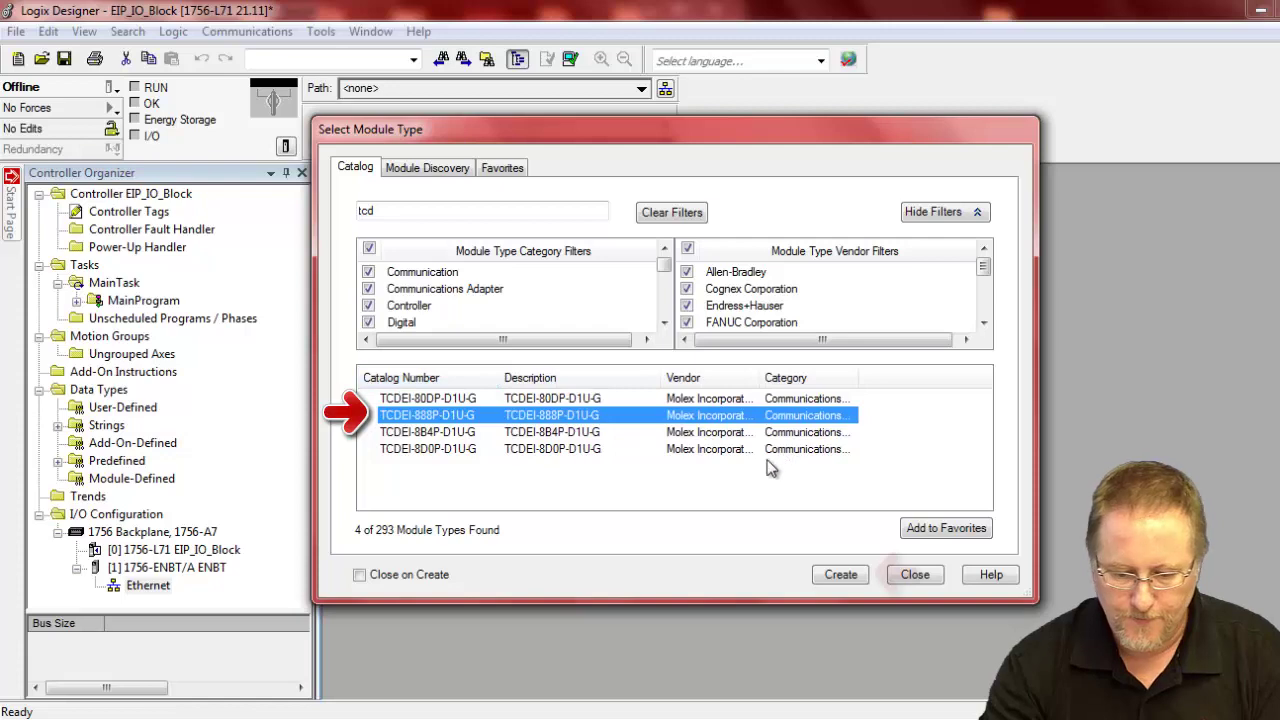
left_click(841, 575)
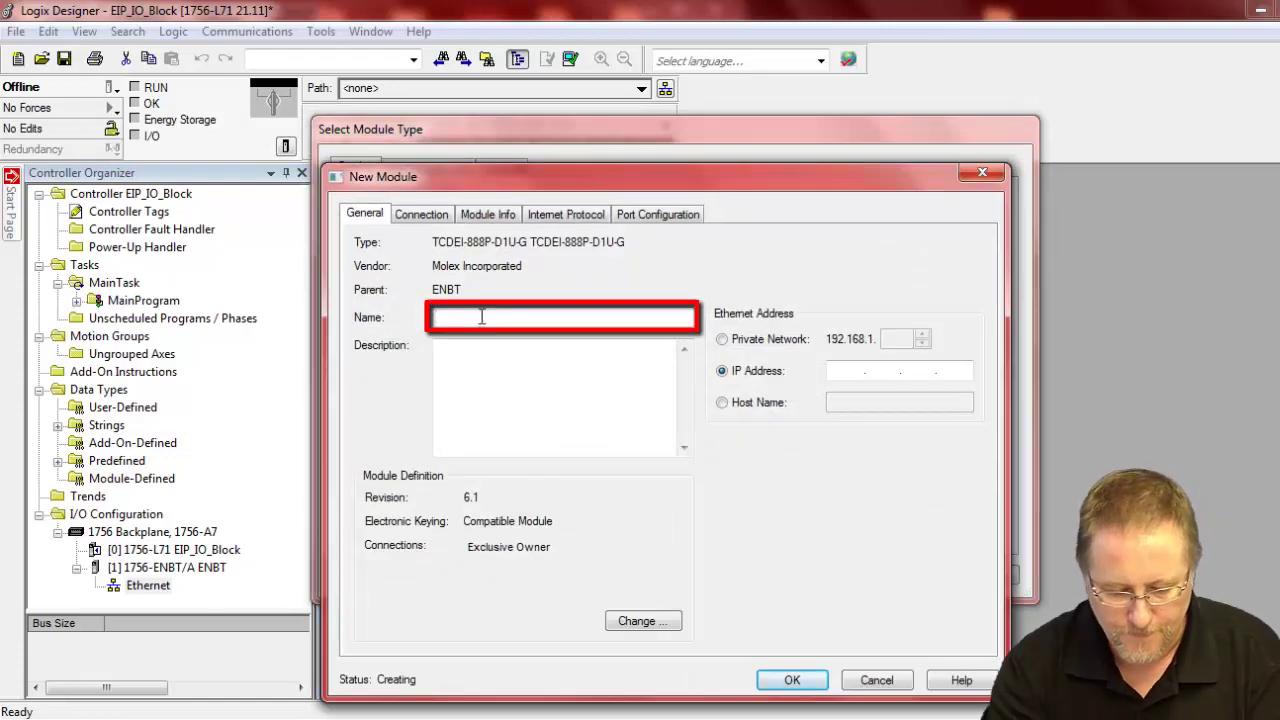
Step: Name the block TCDEI with IP 192.168.1.199, review its tabs, and finish adding it
type("TCDEI")
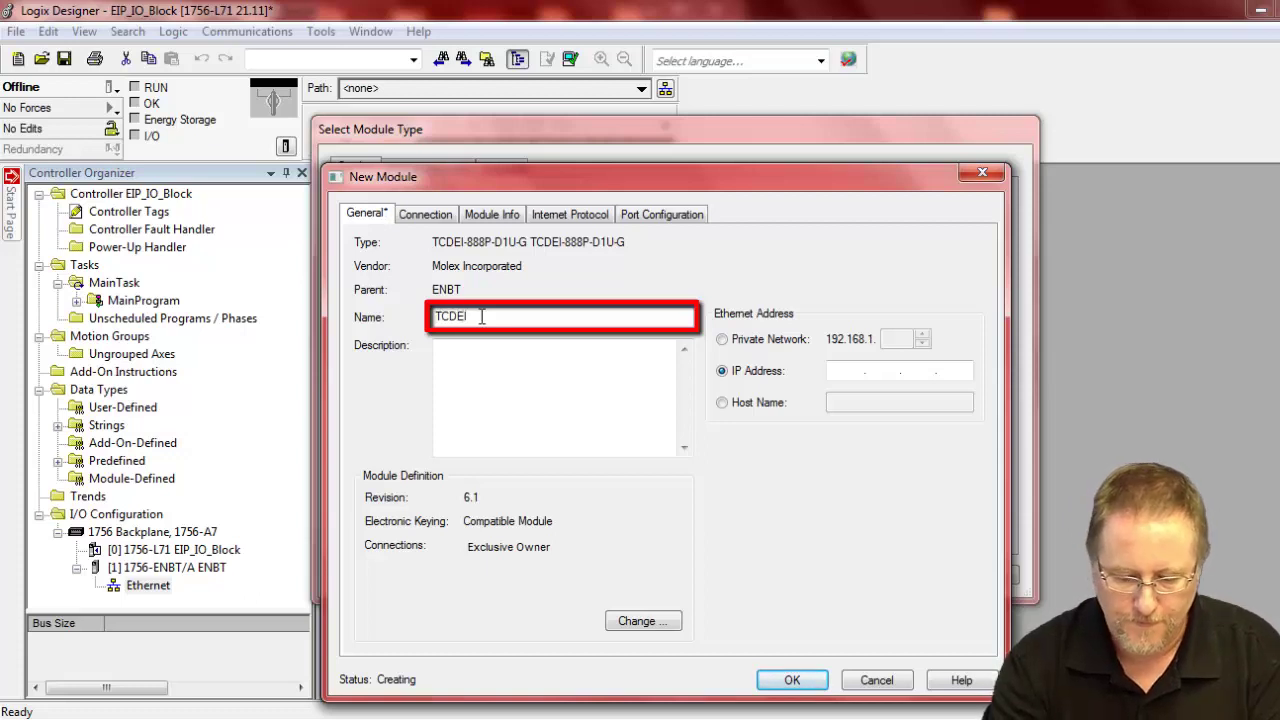
left_click(831, 368)
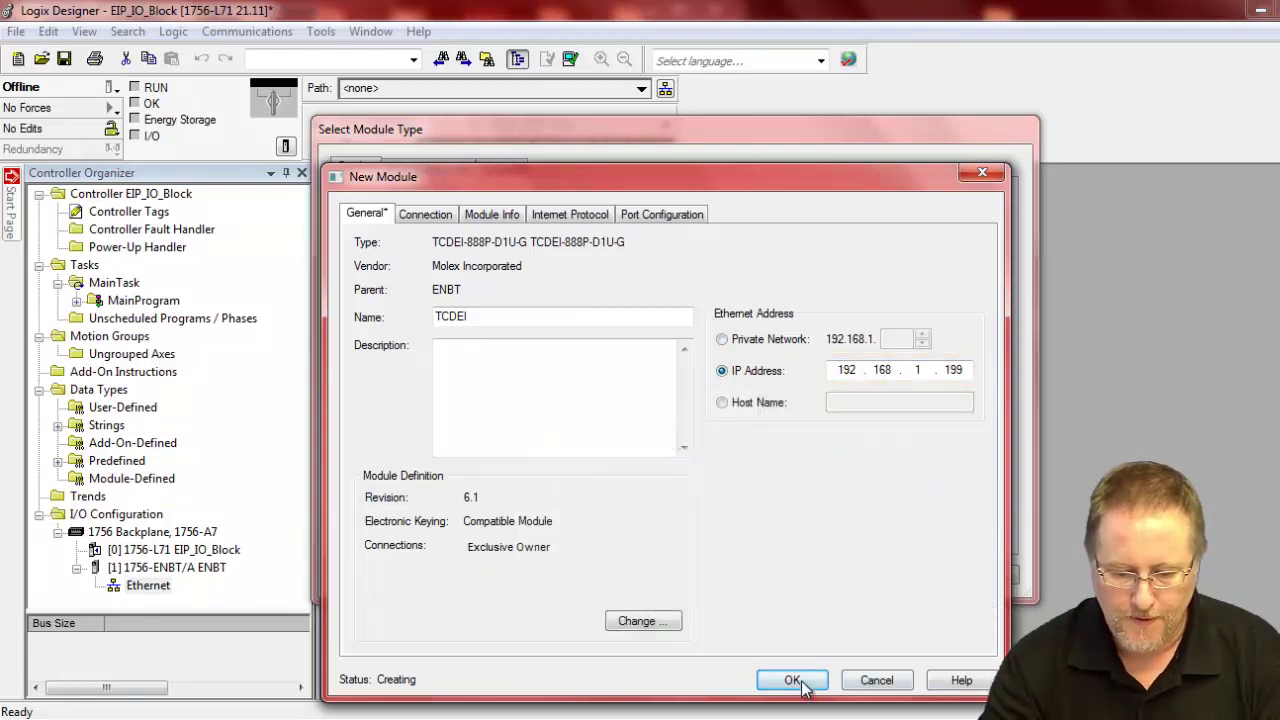
left_click(428, 216)
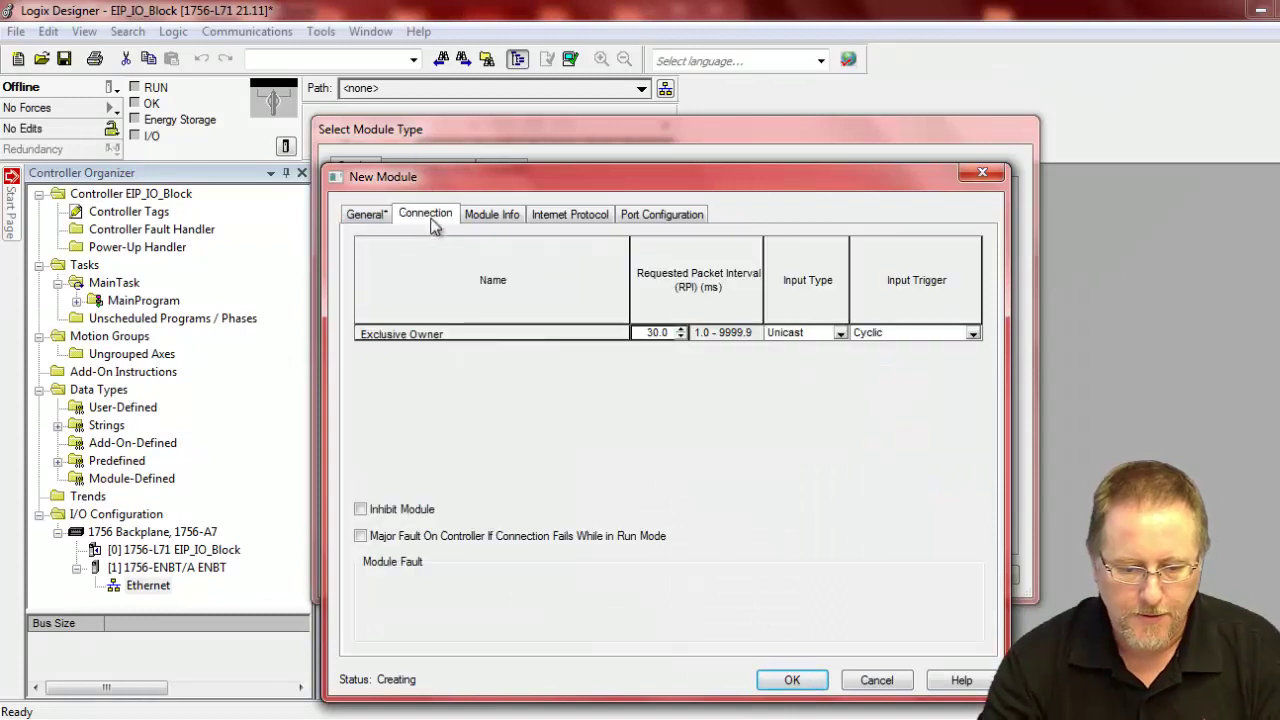
left_click(507, 220)
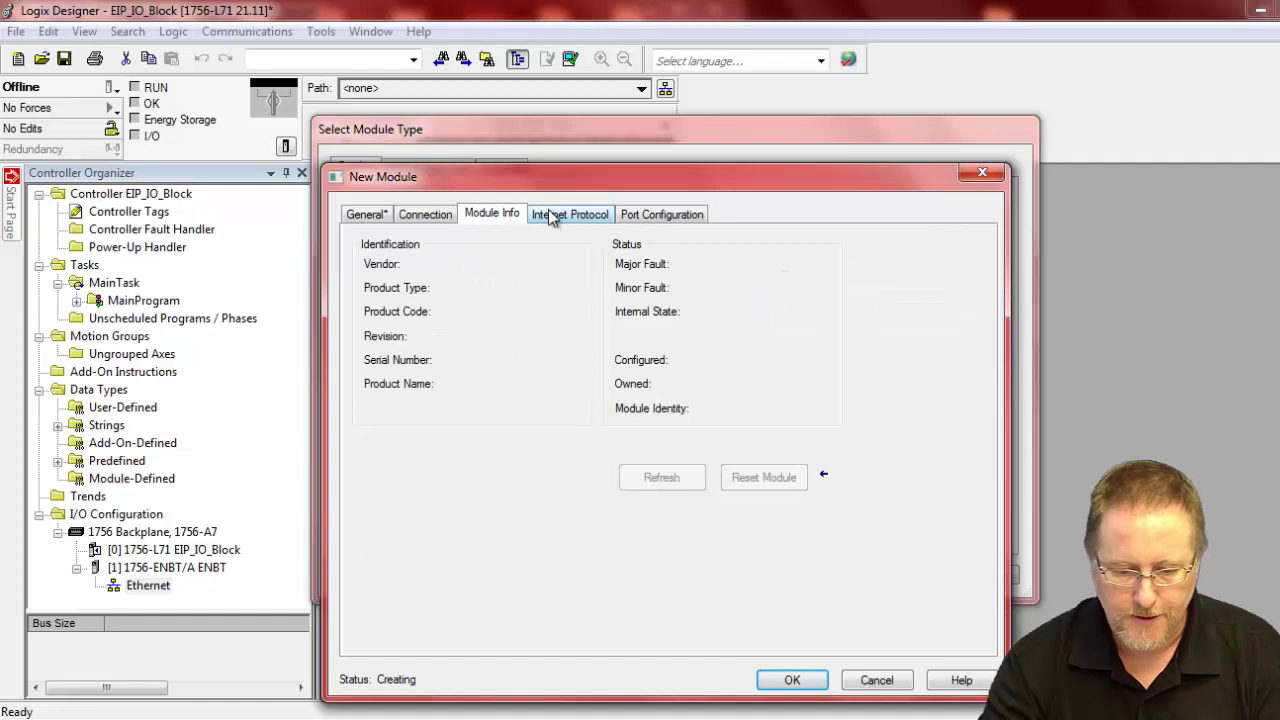
left_click(551, 214)
left_click(634, 215)
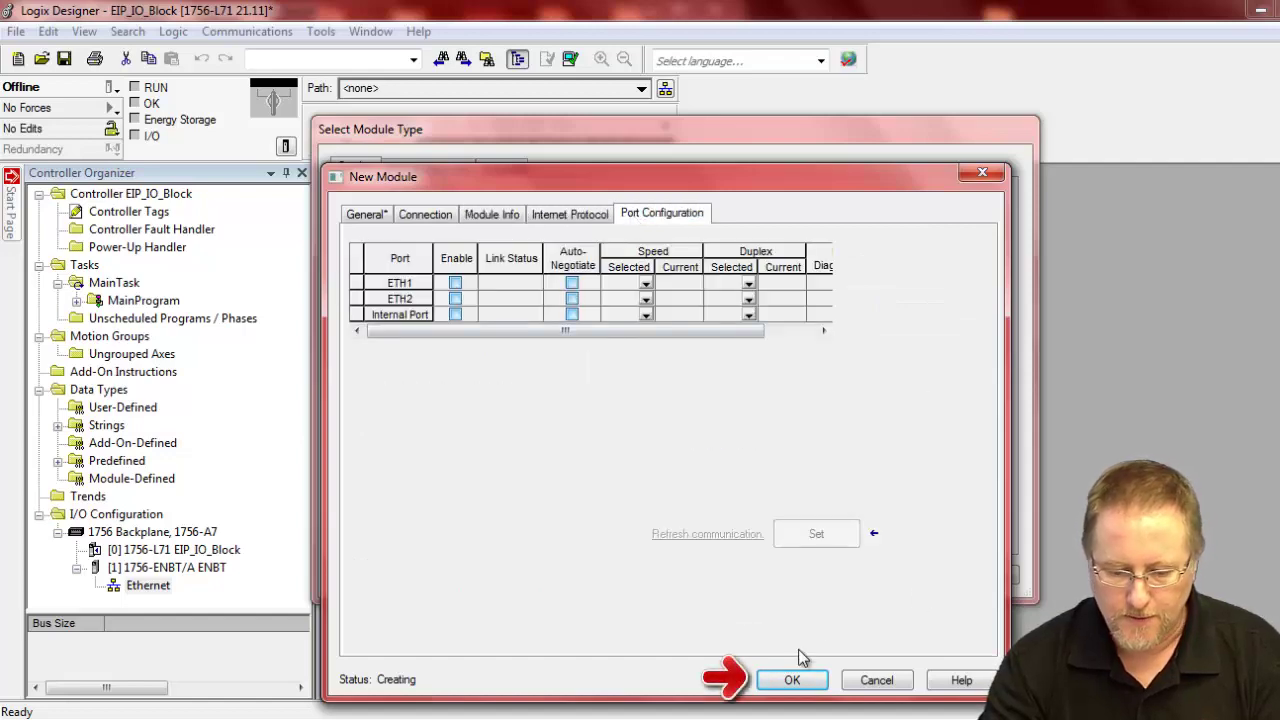
left_click(792, 680)
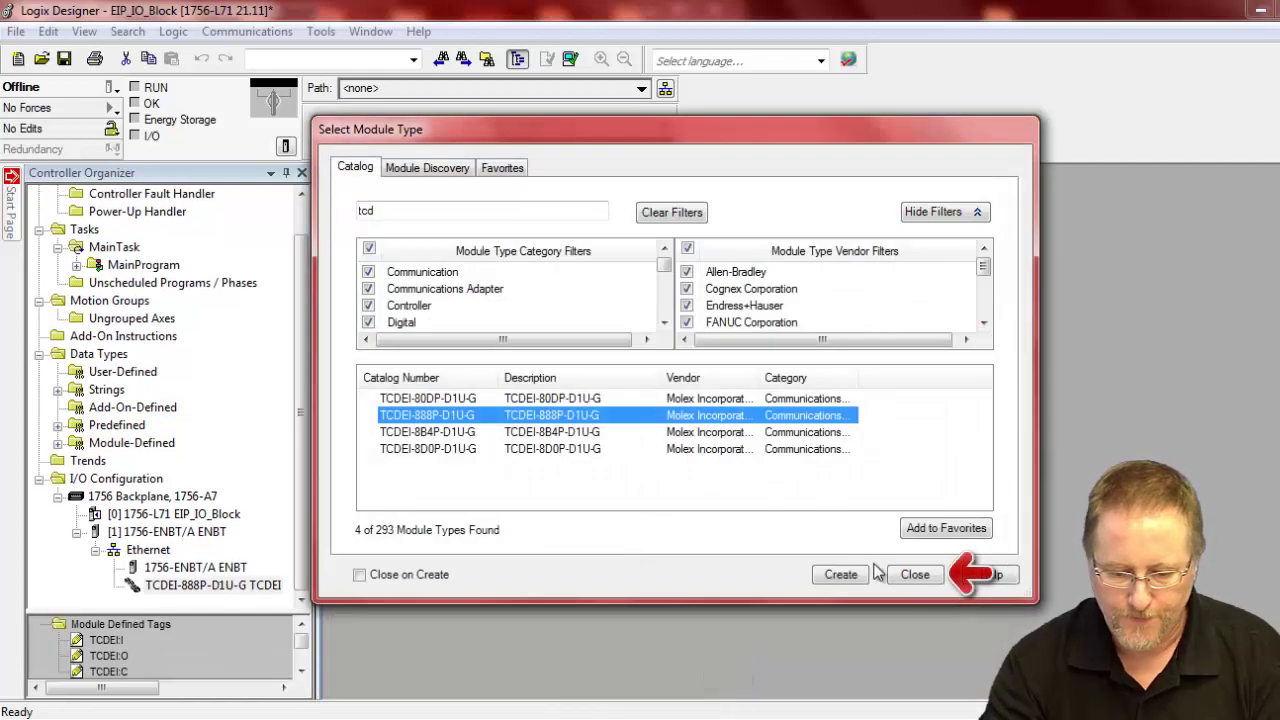
left_click(915, 574)
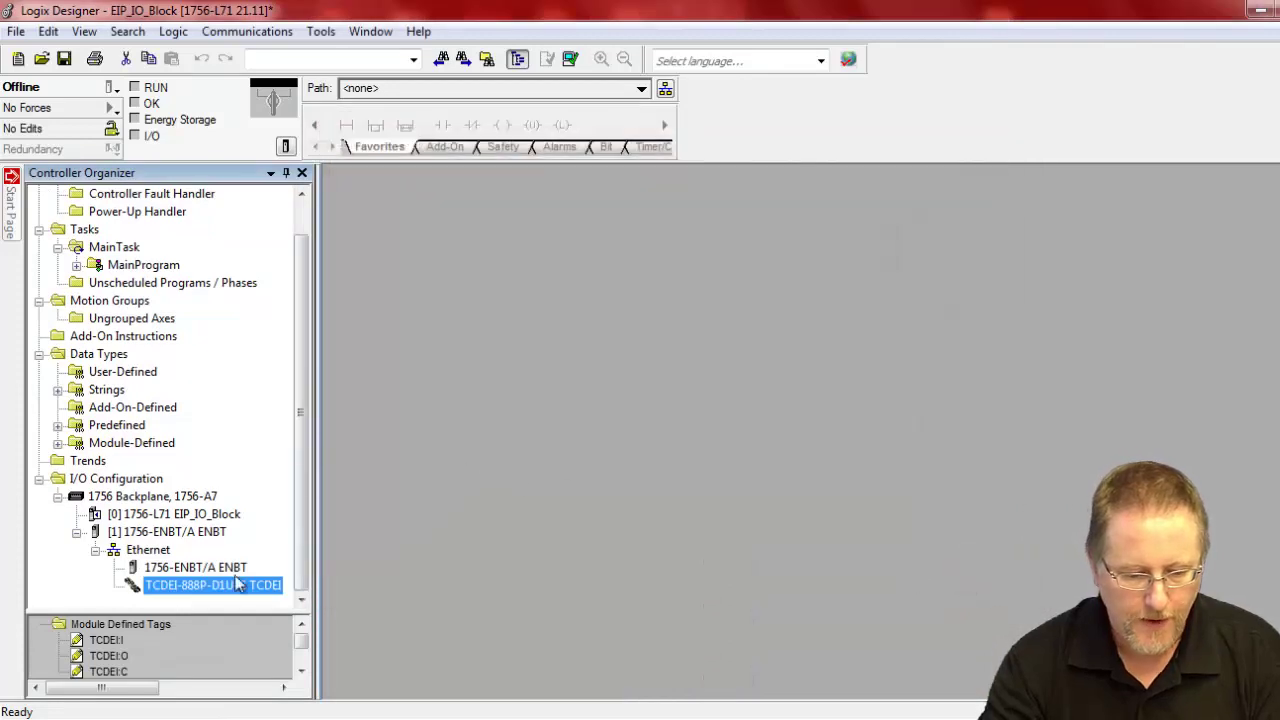
Step: Open Controller Tags and expand the TCDEI:I and TCDEI:O tags
scroll(297, 306, "up", 1)
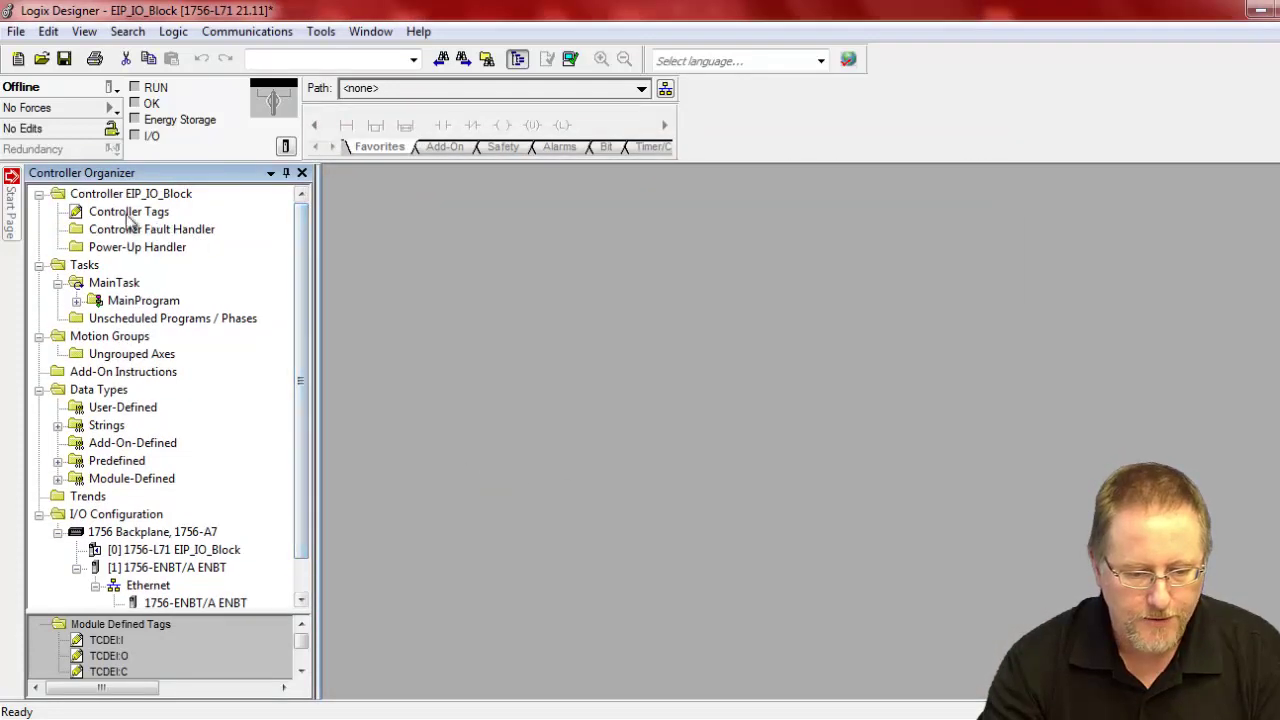
left_click(127, 218)
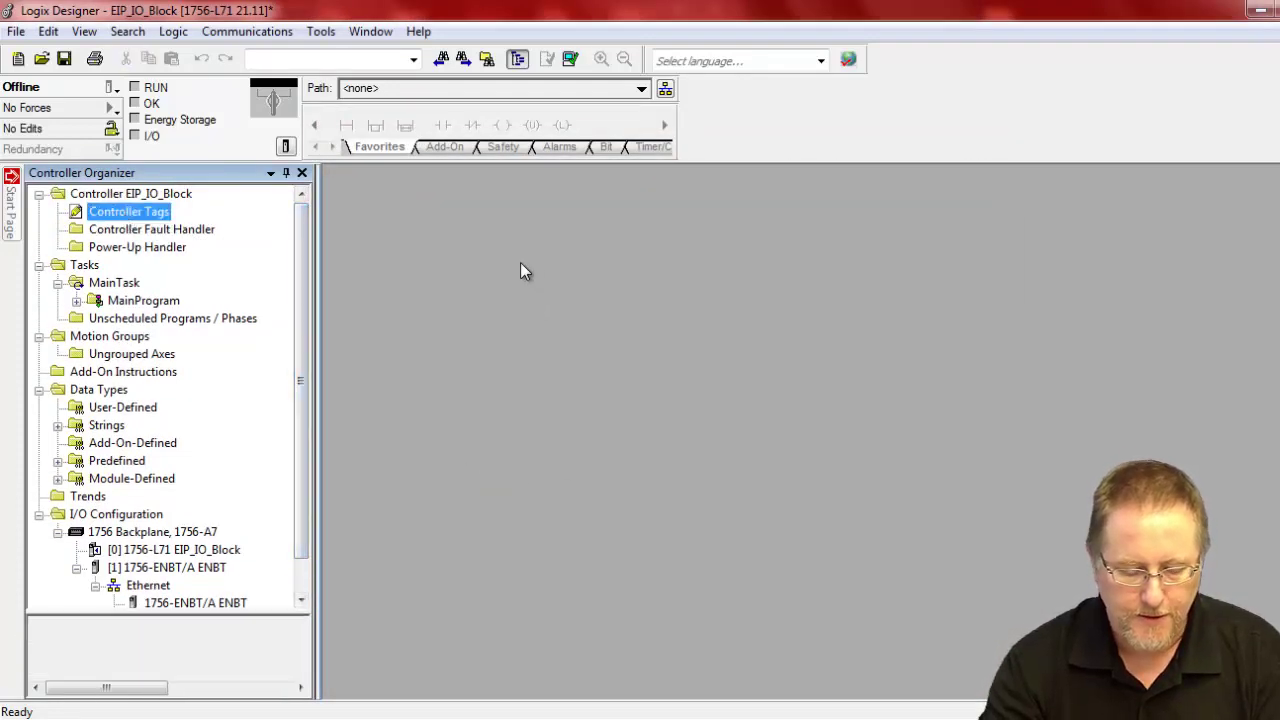
double_click(134, 213)
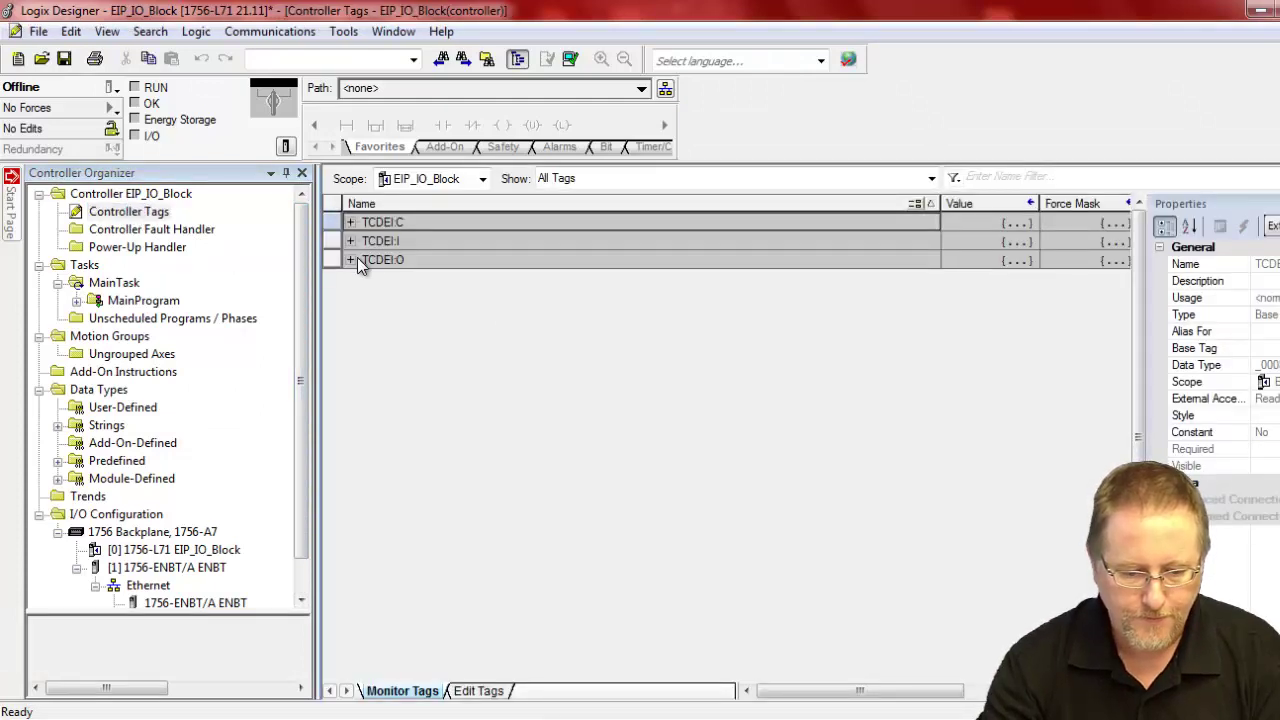
left_click(351, 242)
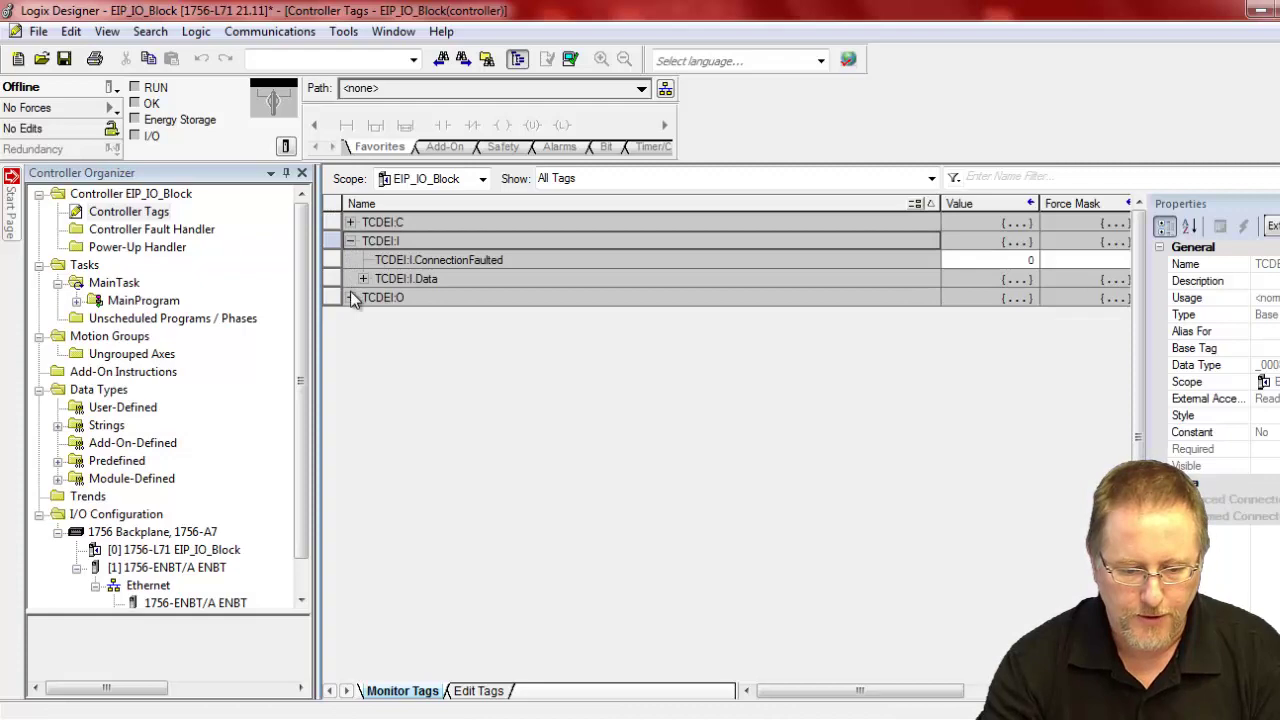
left_click(351, 300)
left_click(350, 298)
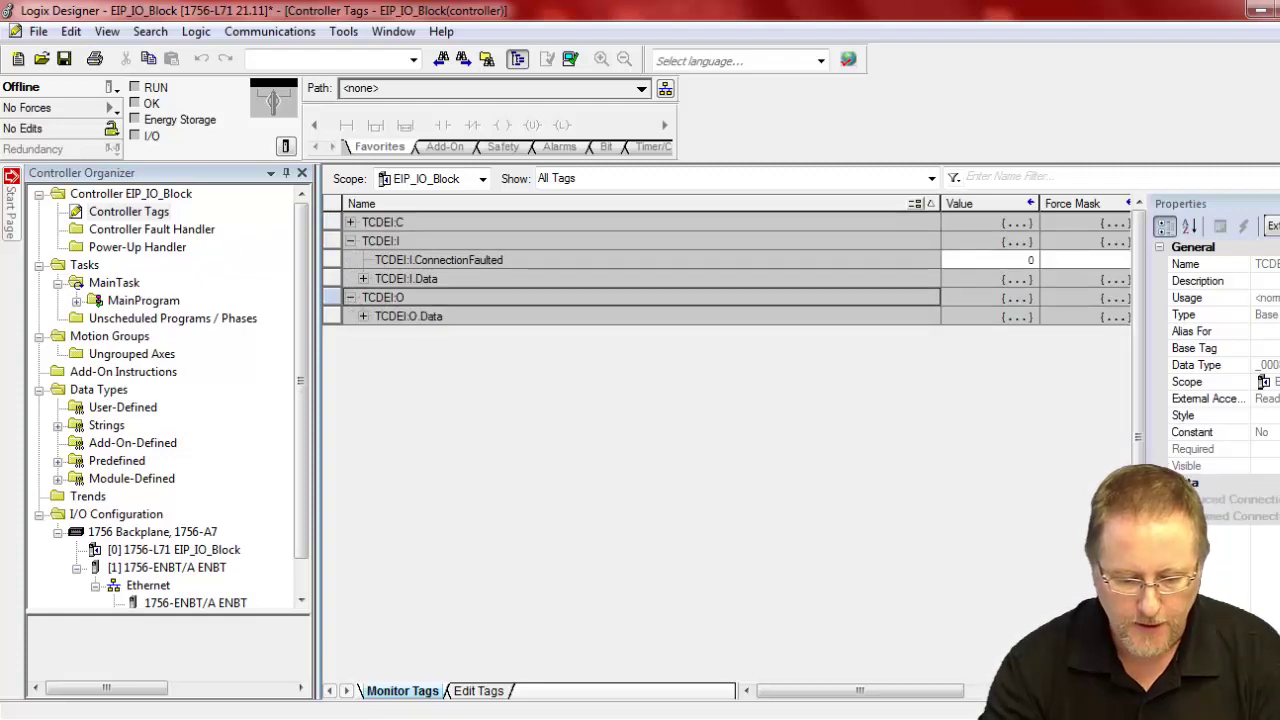
key("alt+Tab")
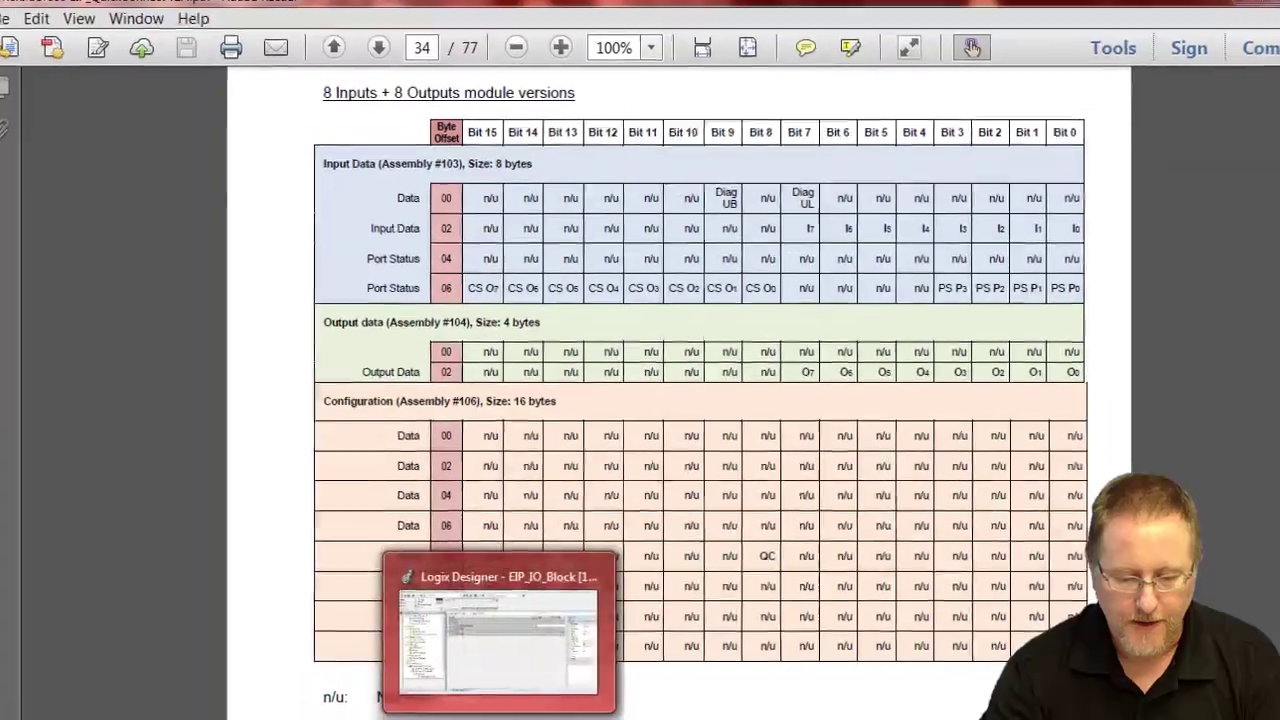
Step: Return from the manual's 8 Inputs + 8 Outputs bit map to Logix Designer
key("alt+Tab")
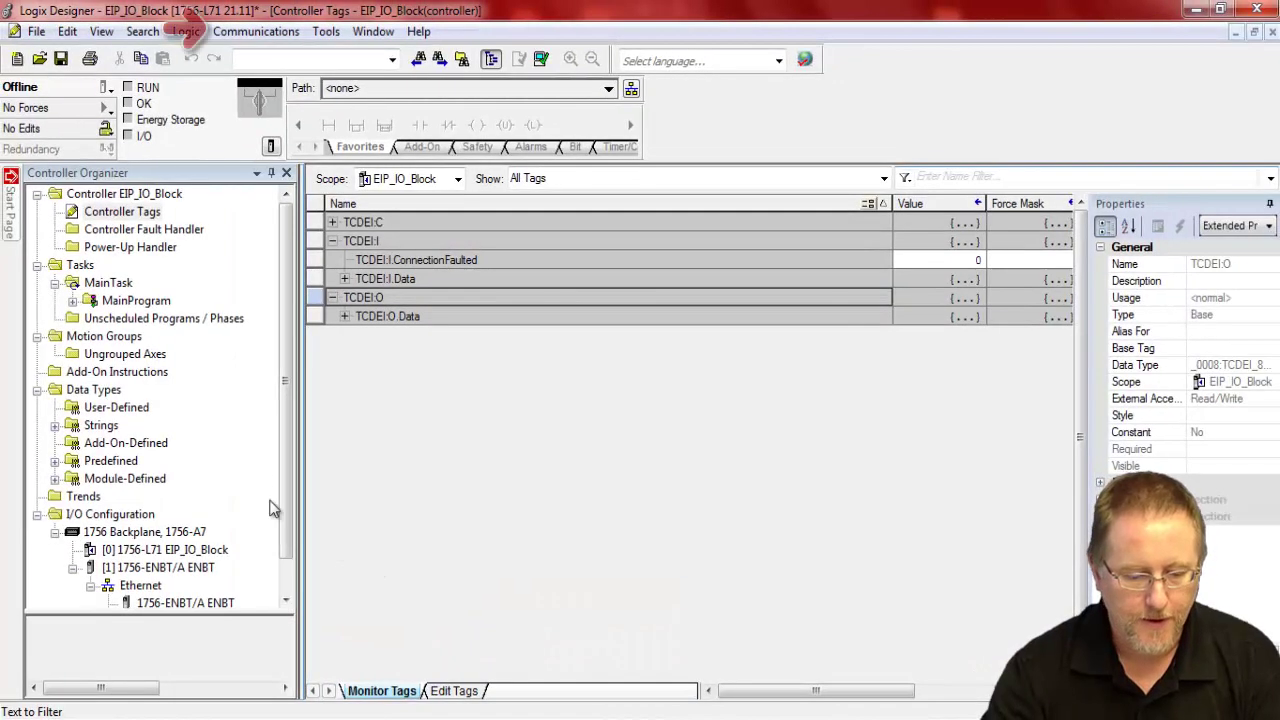
Step: In Who Active, browse AB_ETHIP-1 > 192.168.1.9 > Backplane and download to the slot 0 controller
left_click(262, 32)
left_click(215, 53)
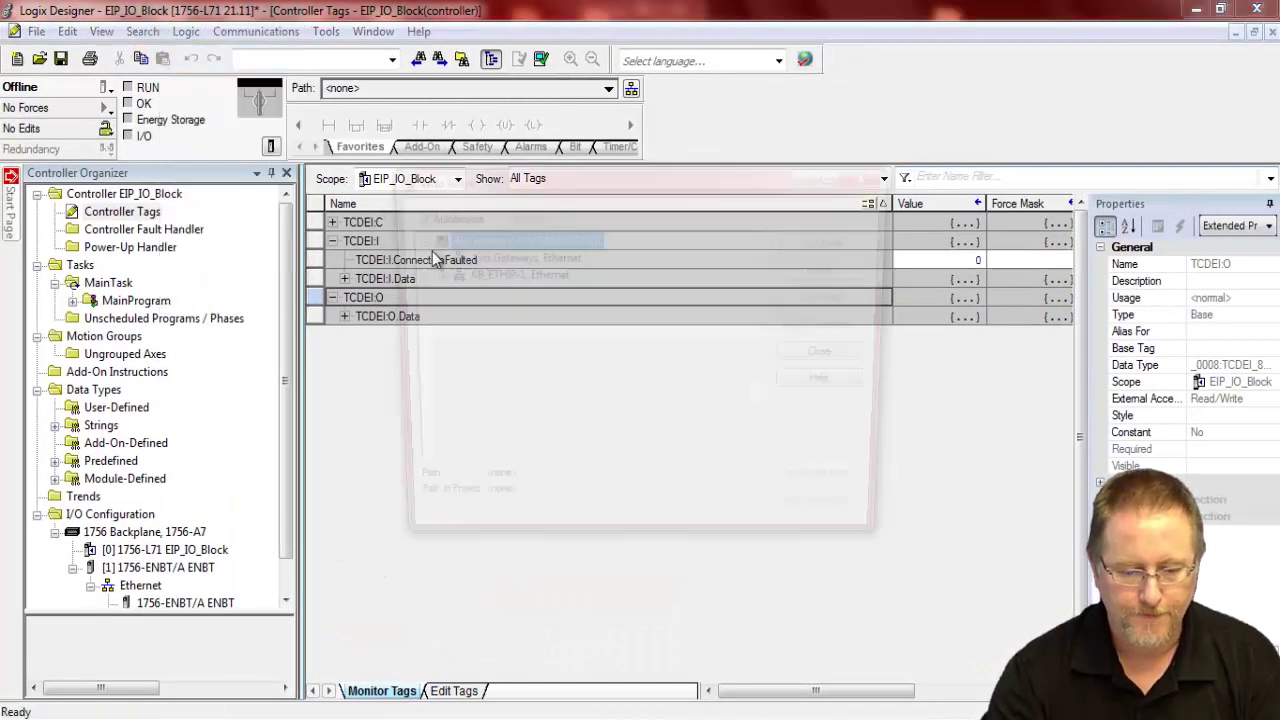
left_click(428, 275)
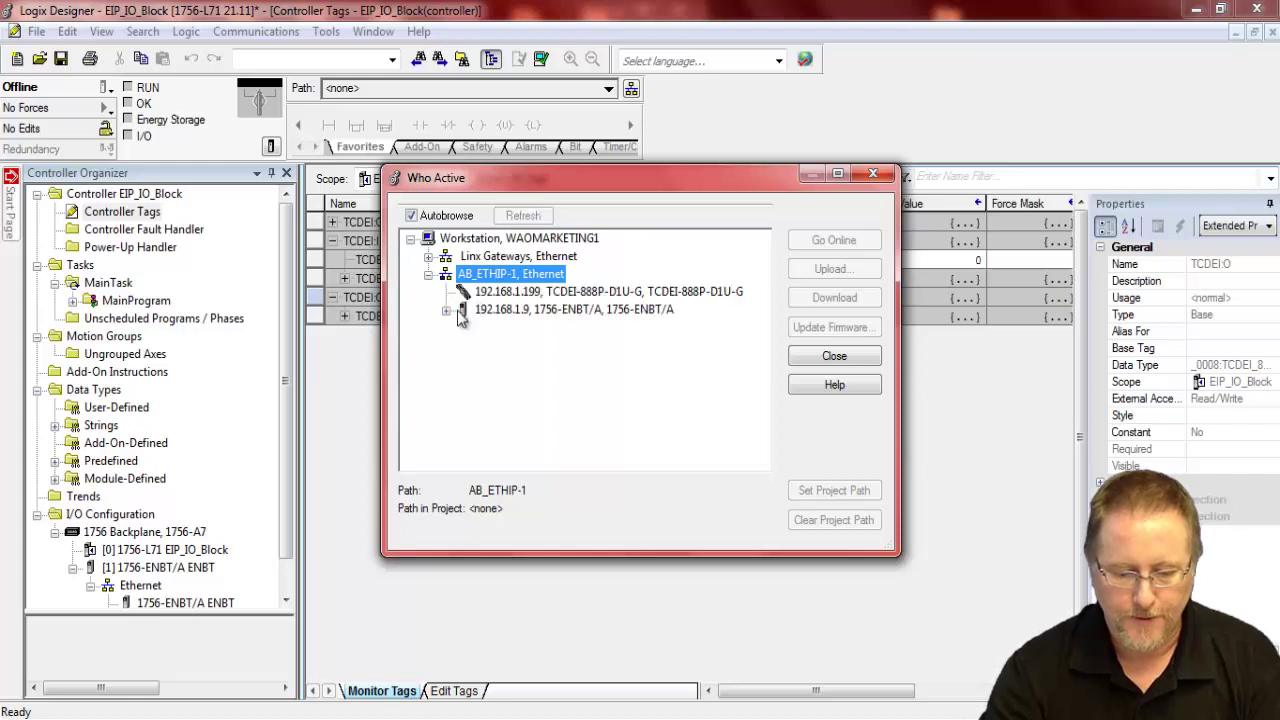
left_click(450, 313)
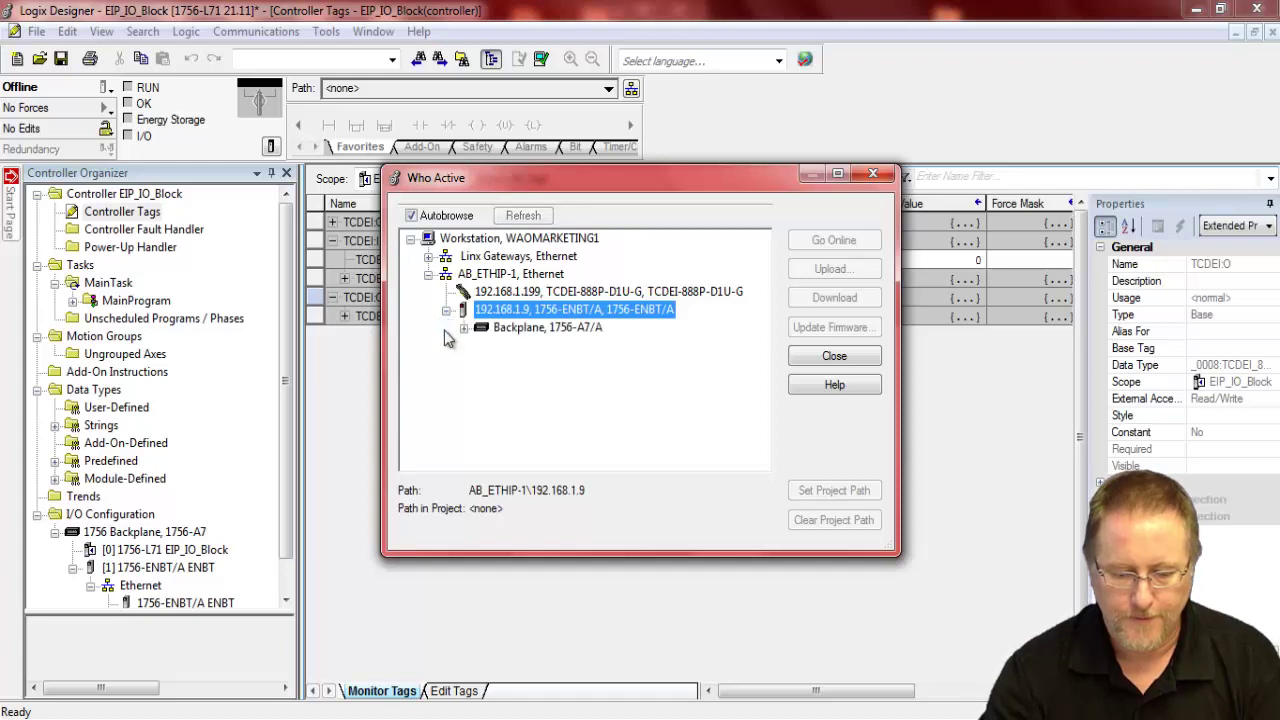
left_click(463, 329)
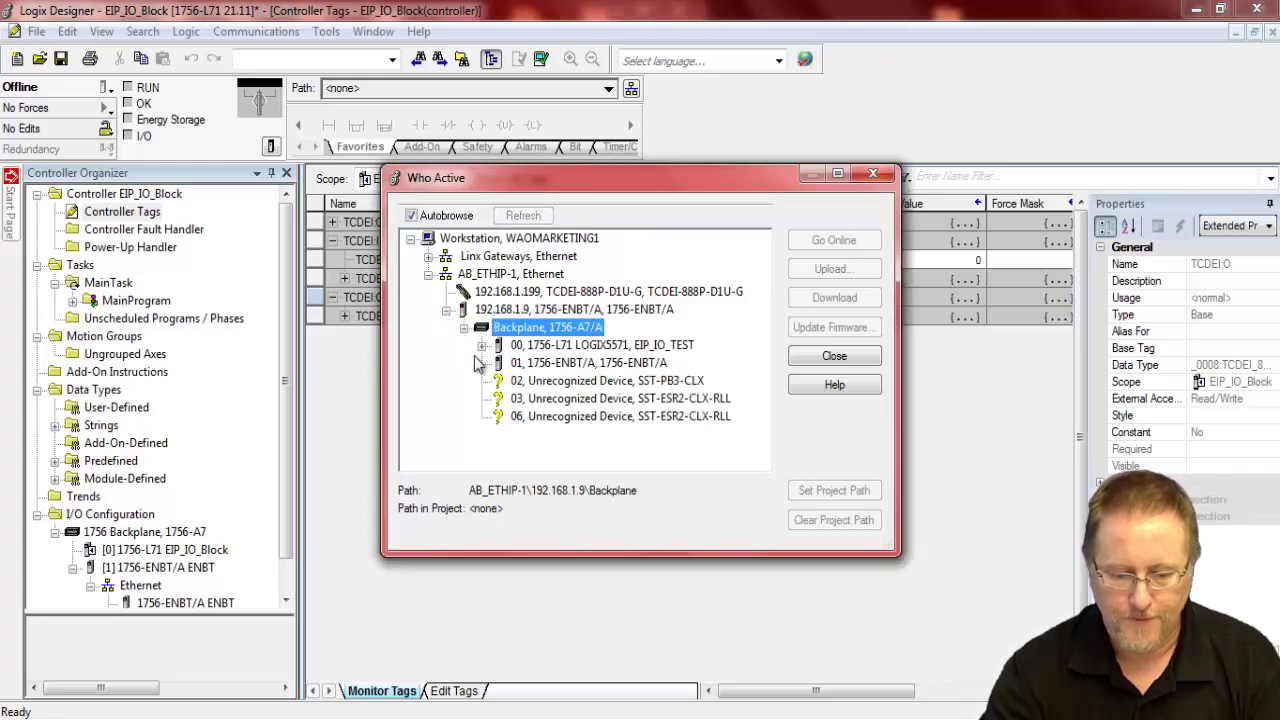
left_click(658, 345)
left_click(834, 297)
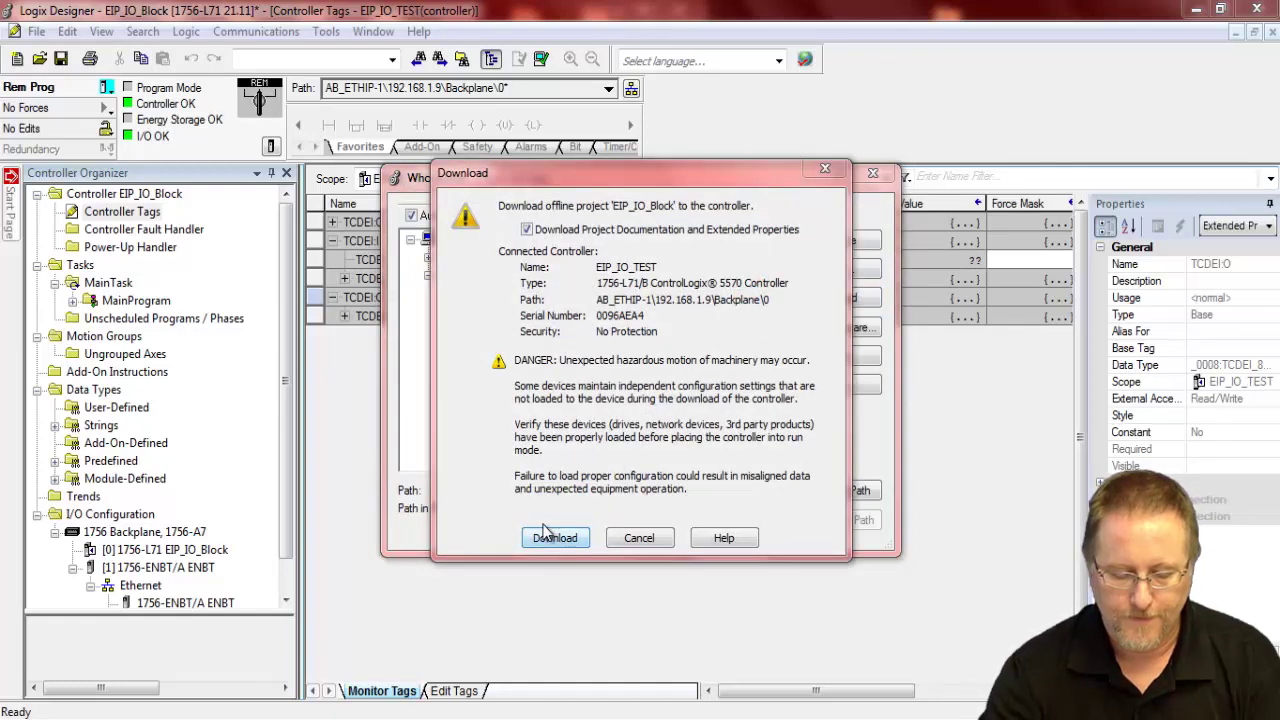
Step: Download the project and switch the controller to Remote Run mode
left_click(540, 537)
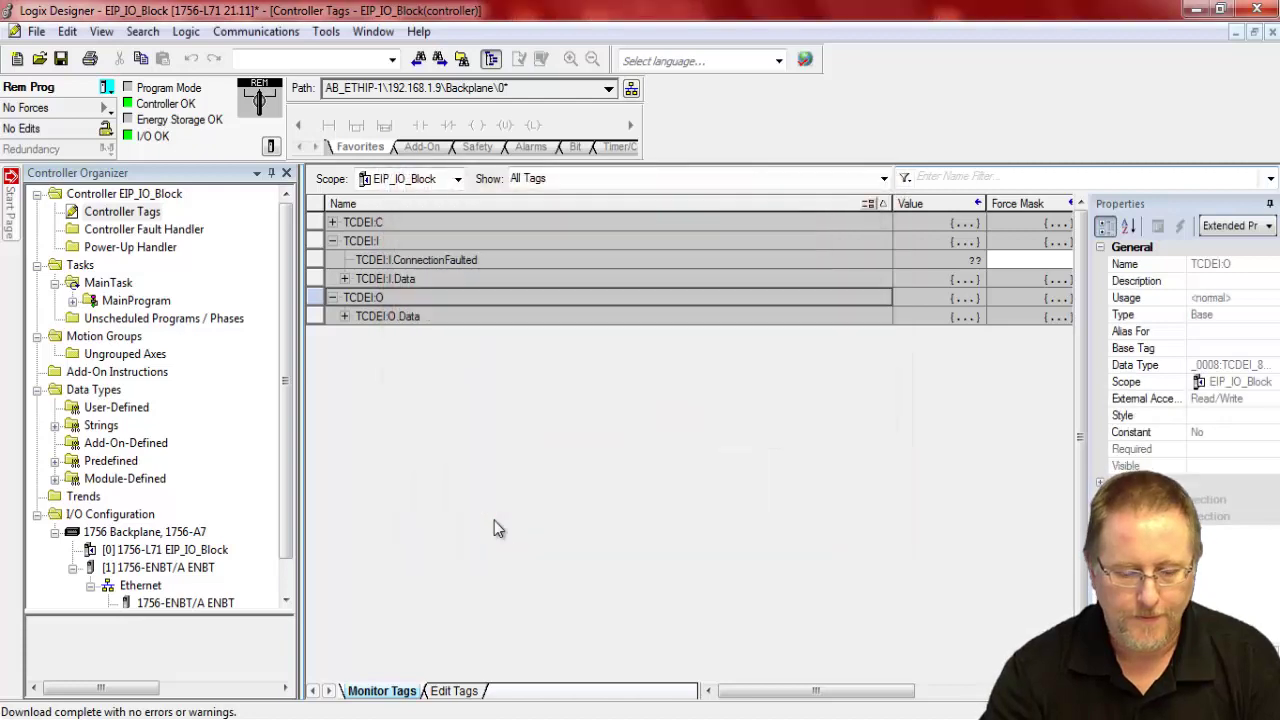
left_click(107, 88)
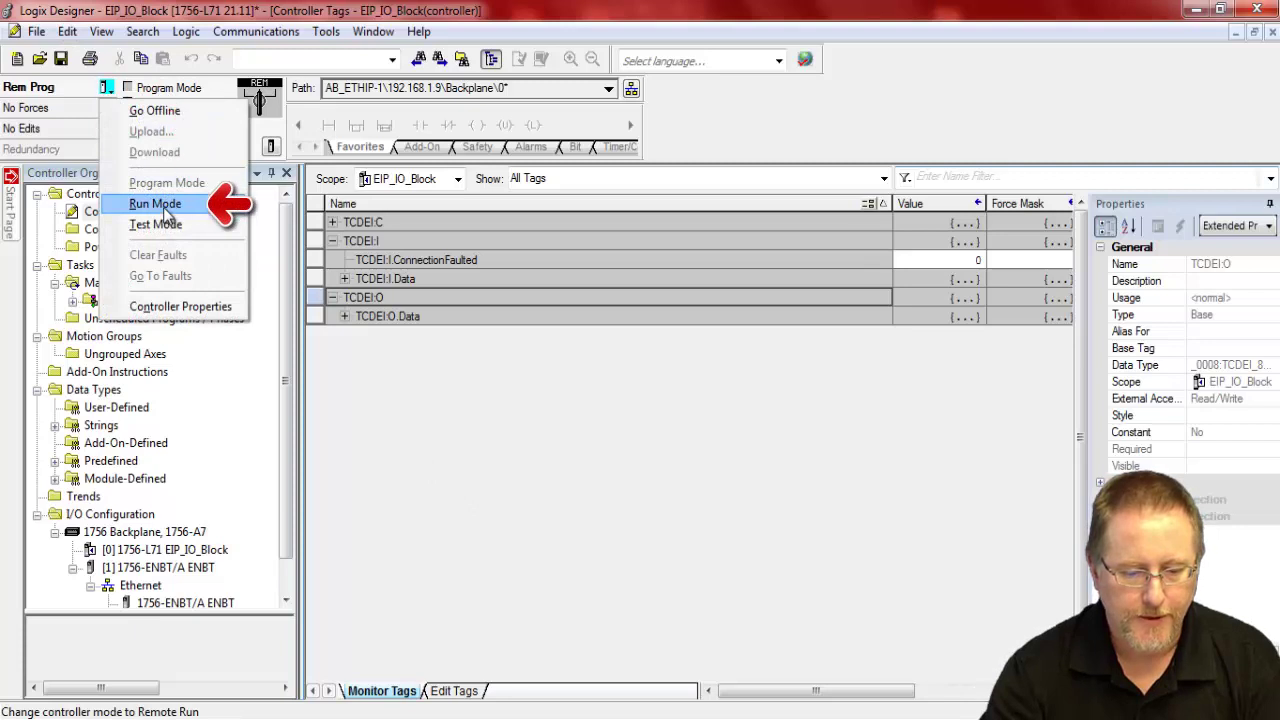
left_click(156, 204)
left_click(651, 413)
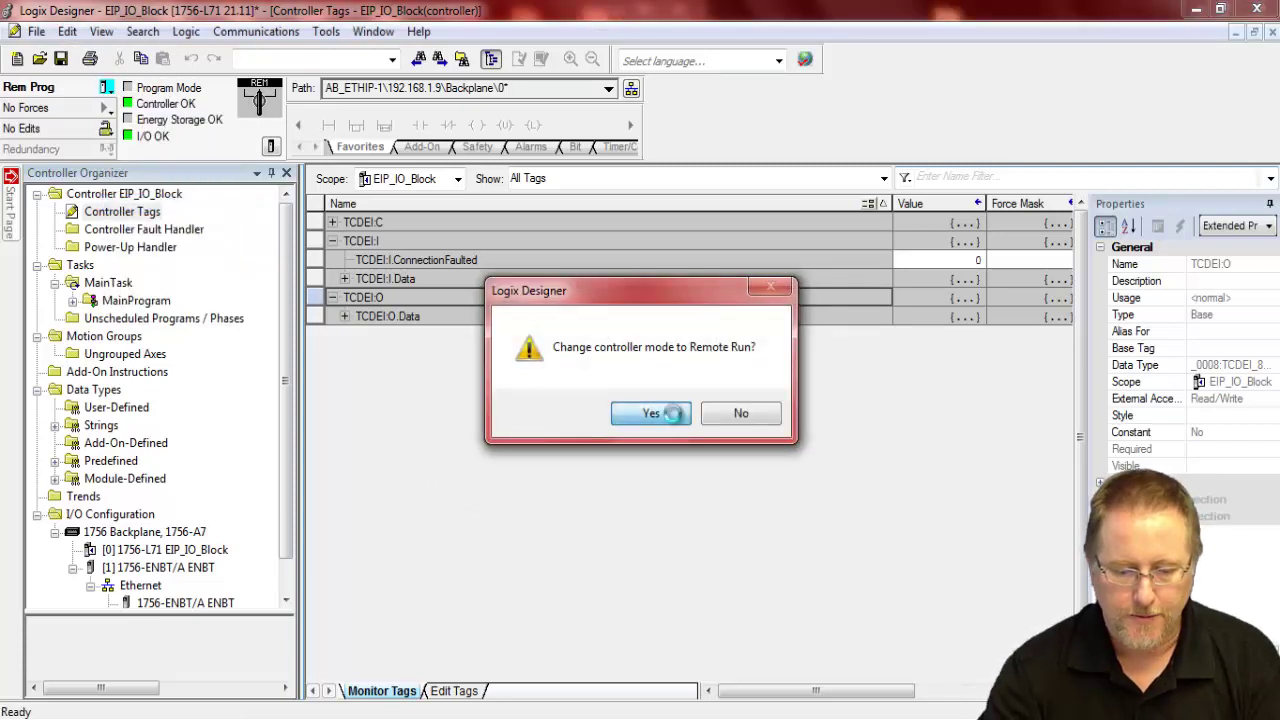
Step: Expand TCDEI:I.Data and TCDEI:O.Data, then start editing the TCDEI:O.Data[2] value
left_click(344, 279)
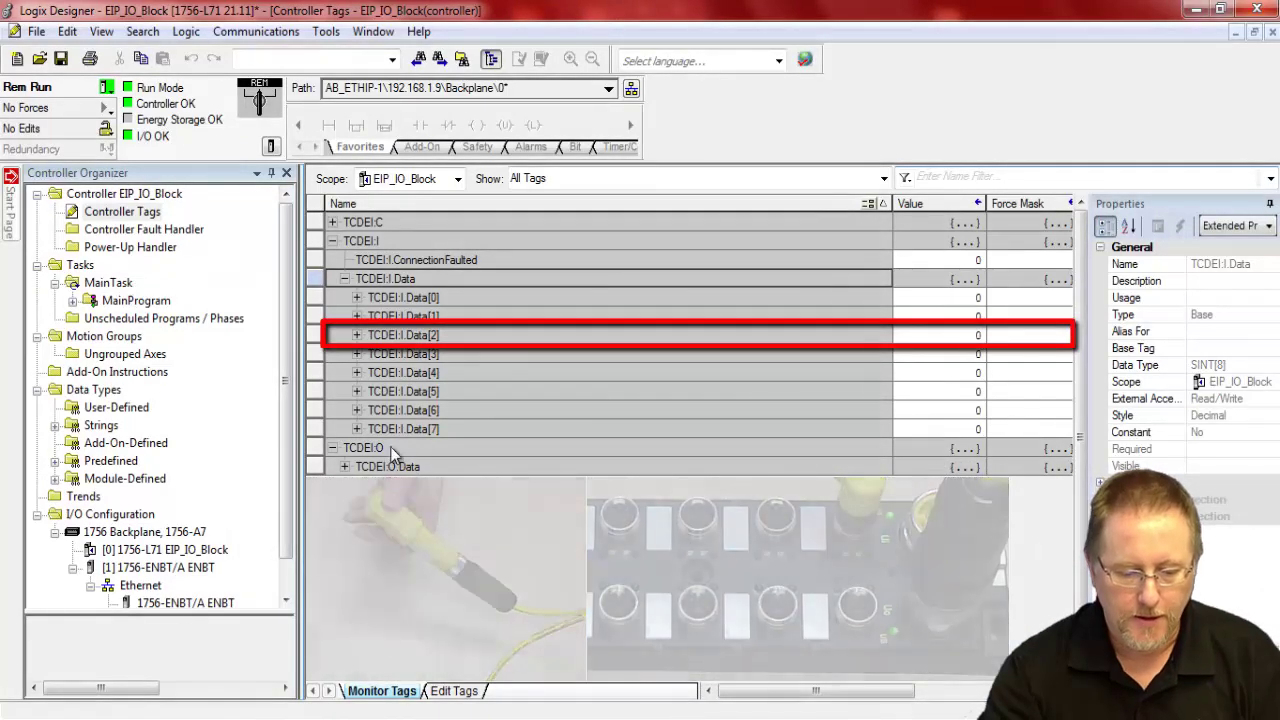
left_click(345, 466)
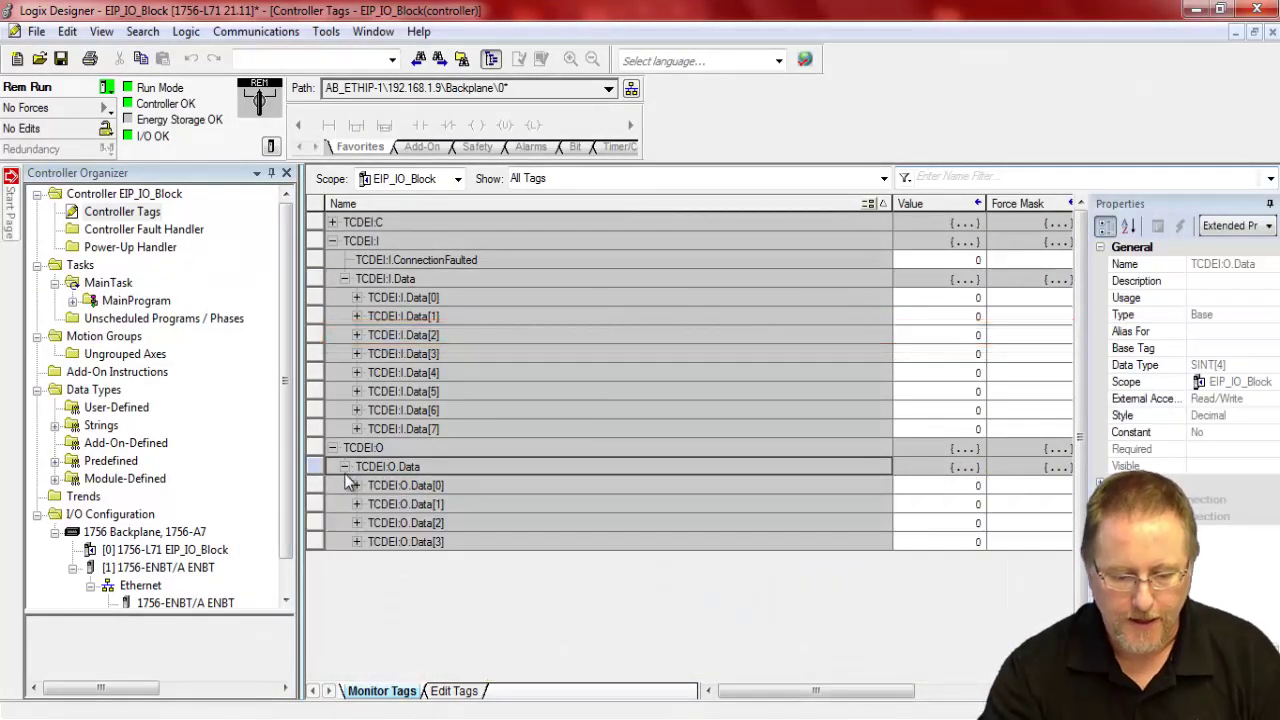
left_click(925, 522)
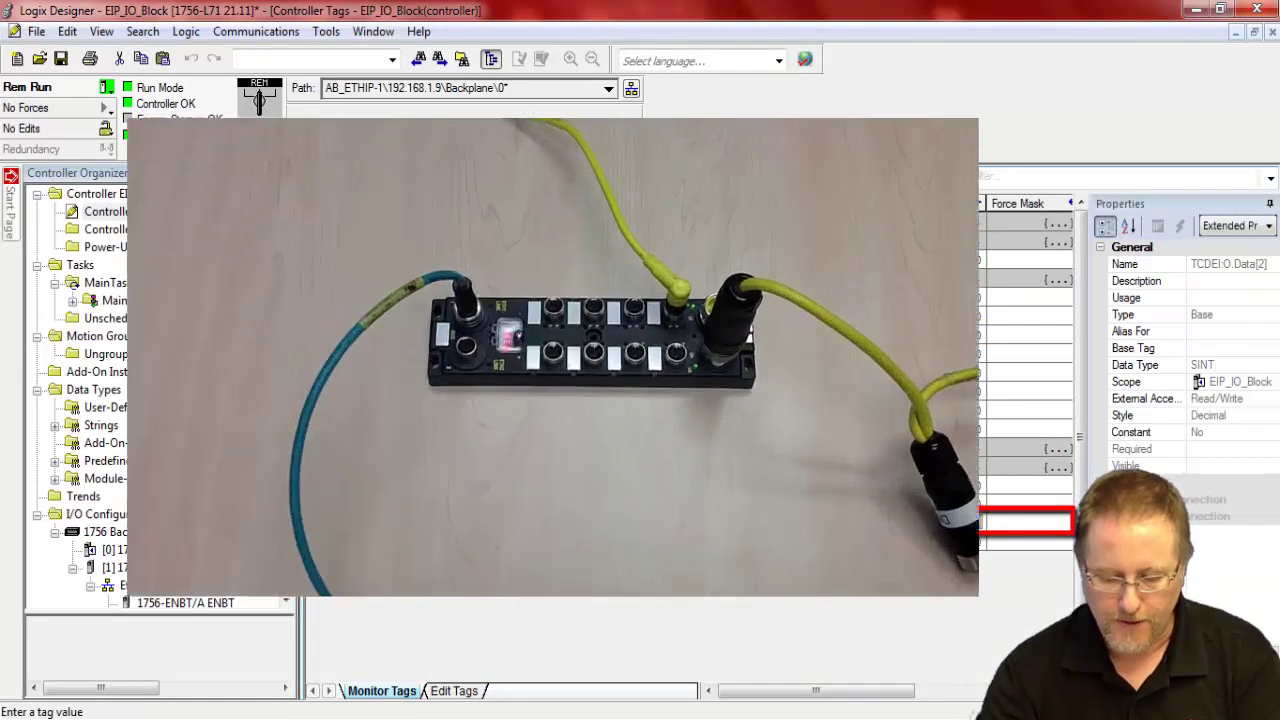